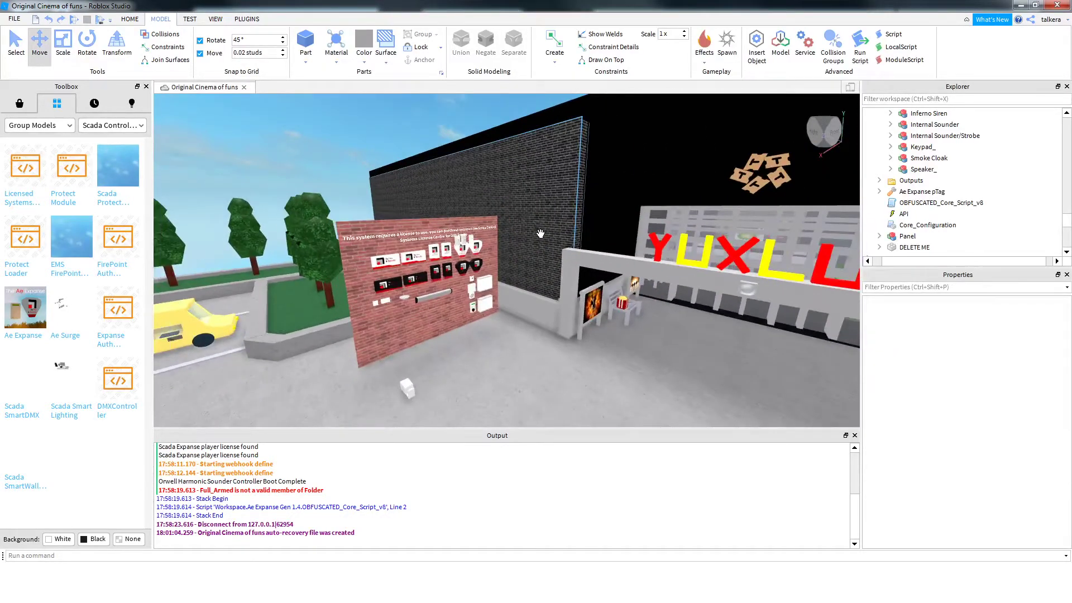
Look over the outdoor Ae device board and the bell box, keypad and call point installed inside the cinema
key(w)
right_click(540, 234)
click(522, 201)
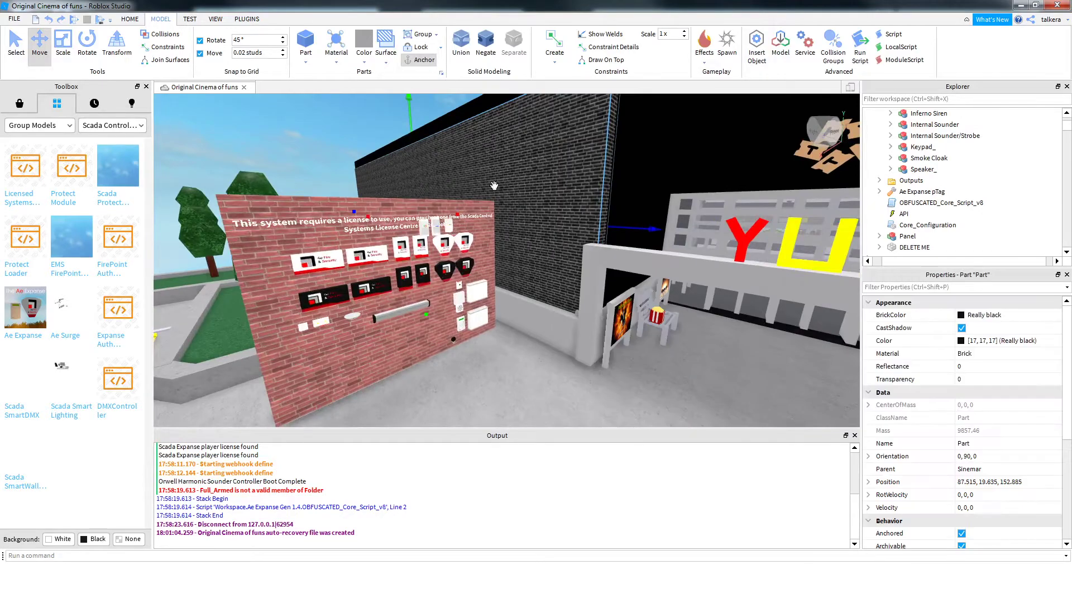
key(s)
click(346, 112)
mouse_move(457, 168)
right_down()
mouse_move(468, 166)
mouse_move(458, 169)
right_up()
key(w)
key(w)
key(w)
right_drag(570, 218, 561, 221)
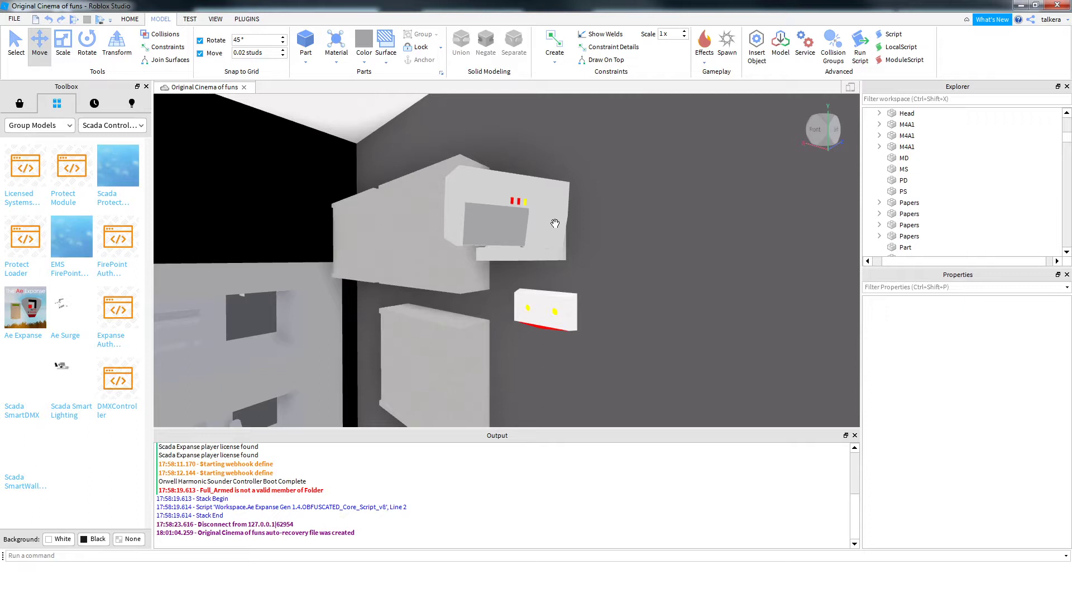
key(s)
right_drag(555, 224, 535, 243)
key(w)
key(w)
key(d)
key(a)
key(s)
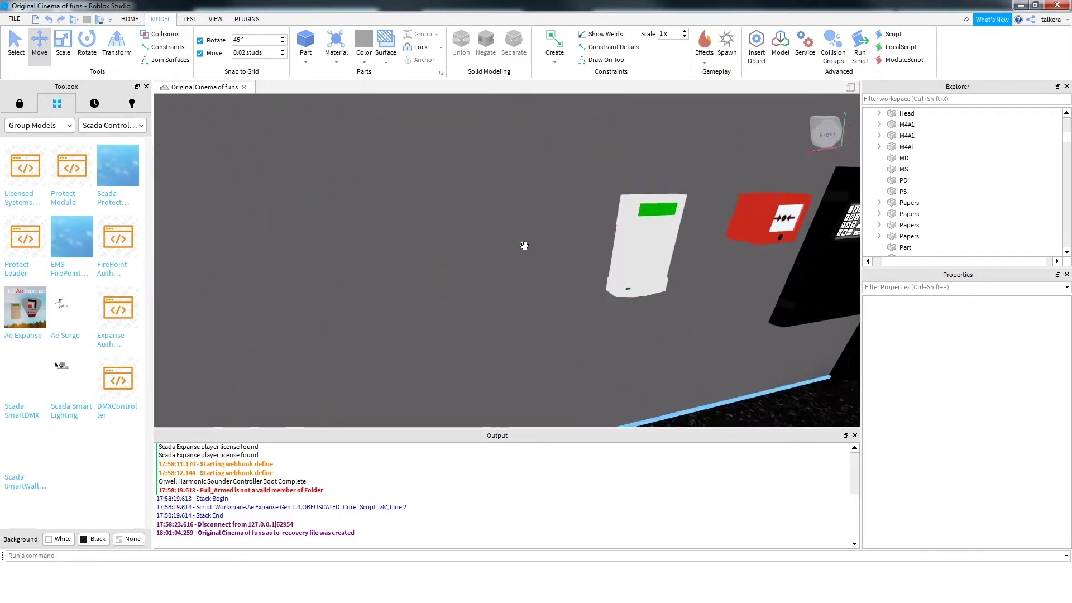
key(s)
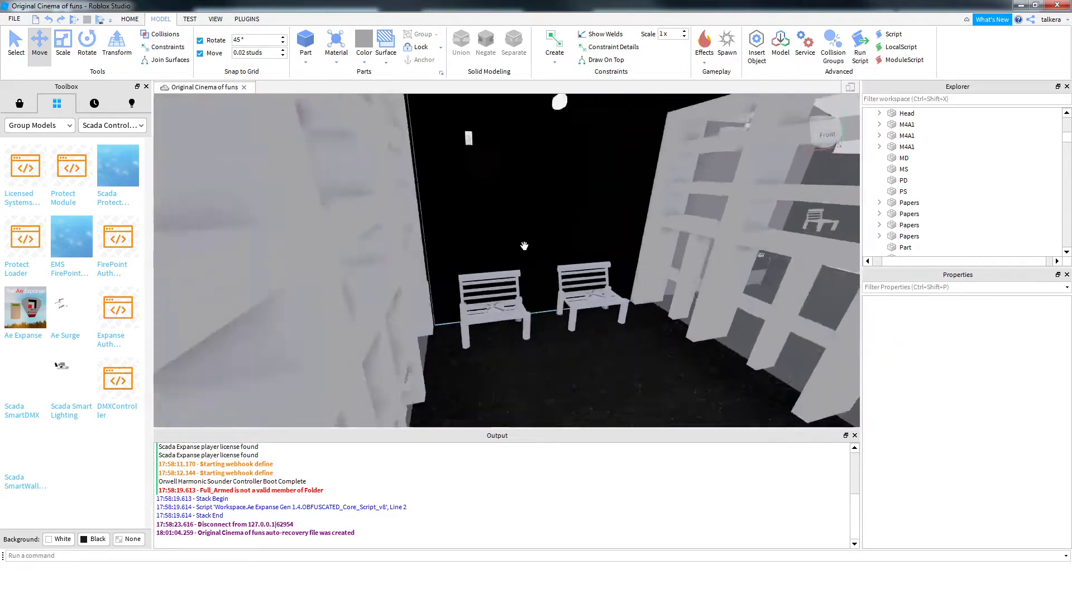
key(a)
Delete the brick "DELETE ME" backing board behind the outdoor Ae Expanse Gen 2.0 devices
key(w)
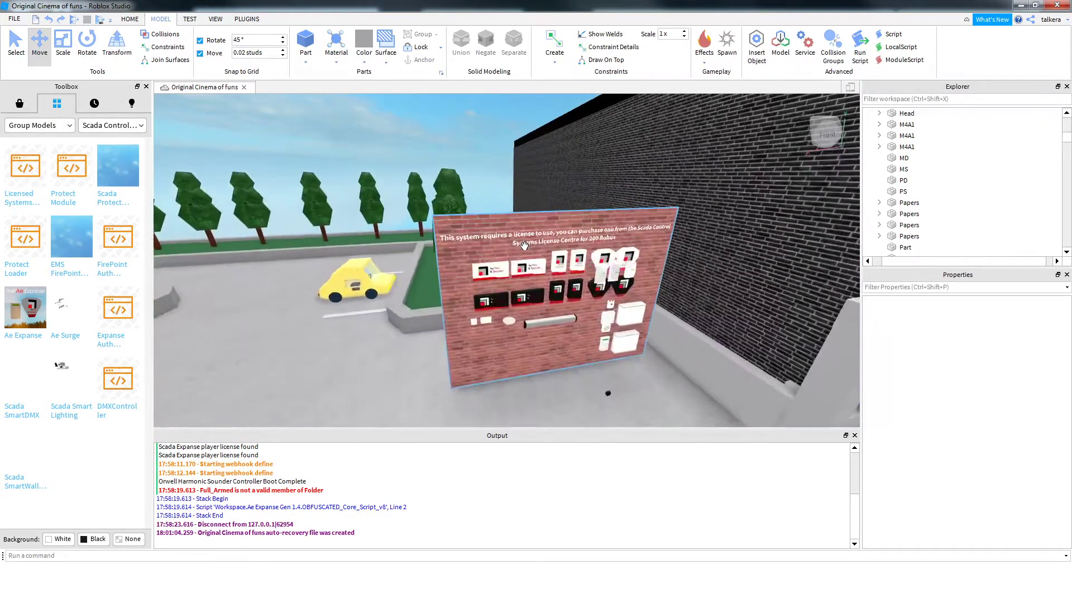
middle_drag(524, 244, 525, 244)
click(526, 244)
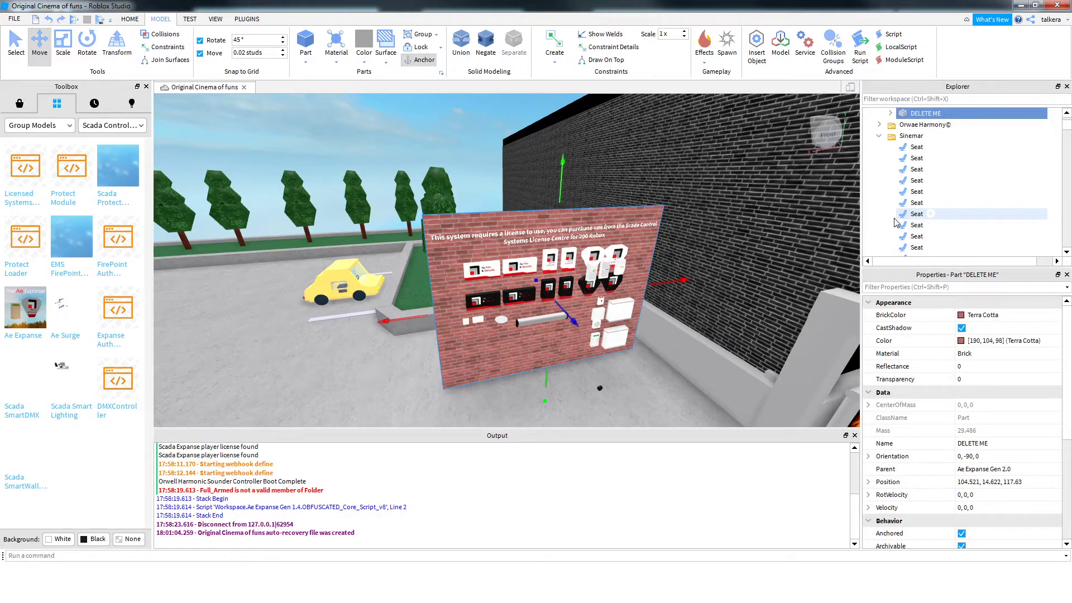
key(Delete)
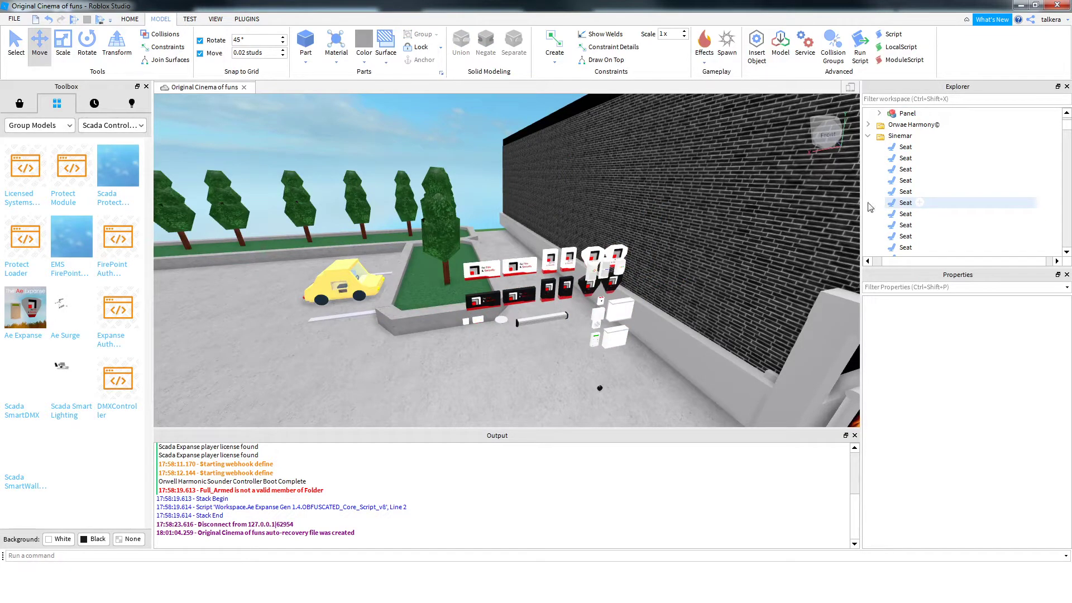
Collapse the Sinemar folder and the Network folders of Ae Expanse Gen 1.4 and Gen 2.0 in the object tree
right_drag(637, 260, 623, 260)
click(868, 135)
scroll(874, 141, up, 15)
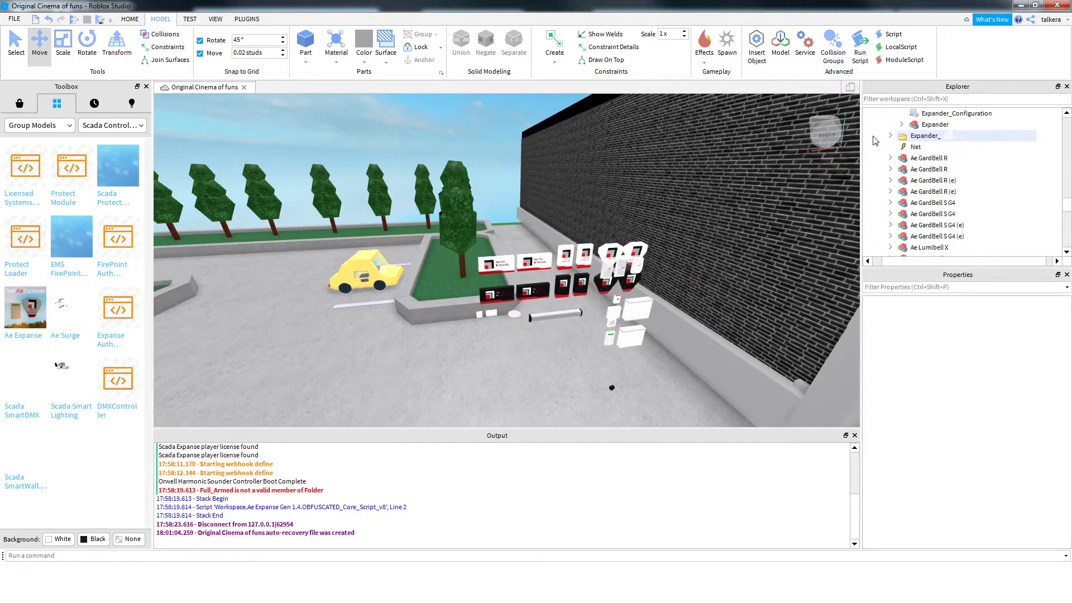
scroll(881, 150, up, 10)
click(894, 148)
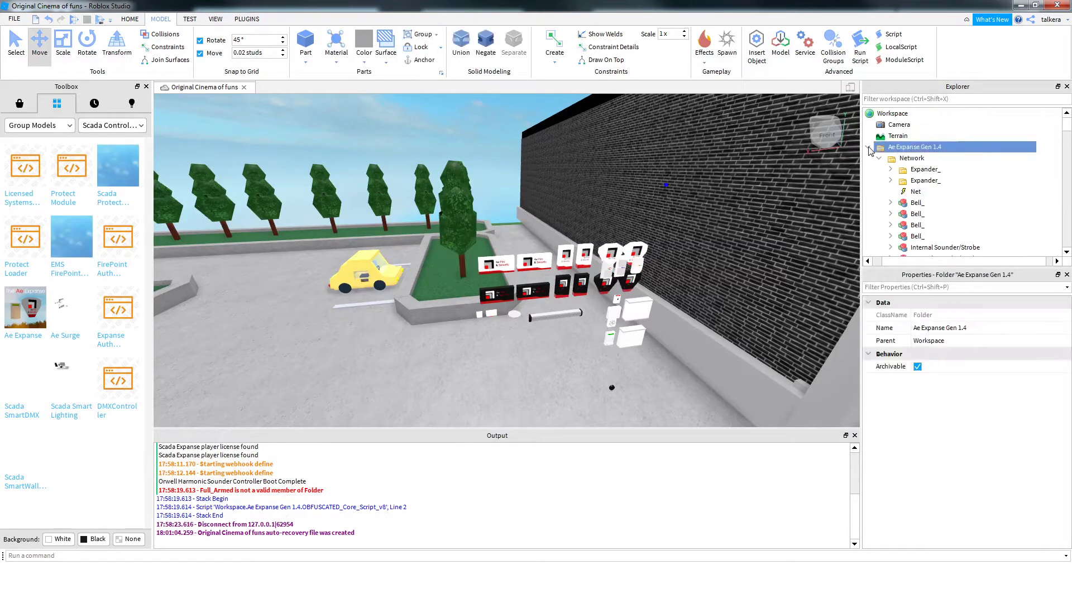
click(891, 158)
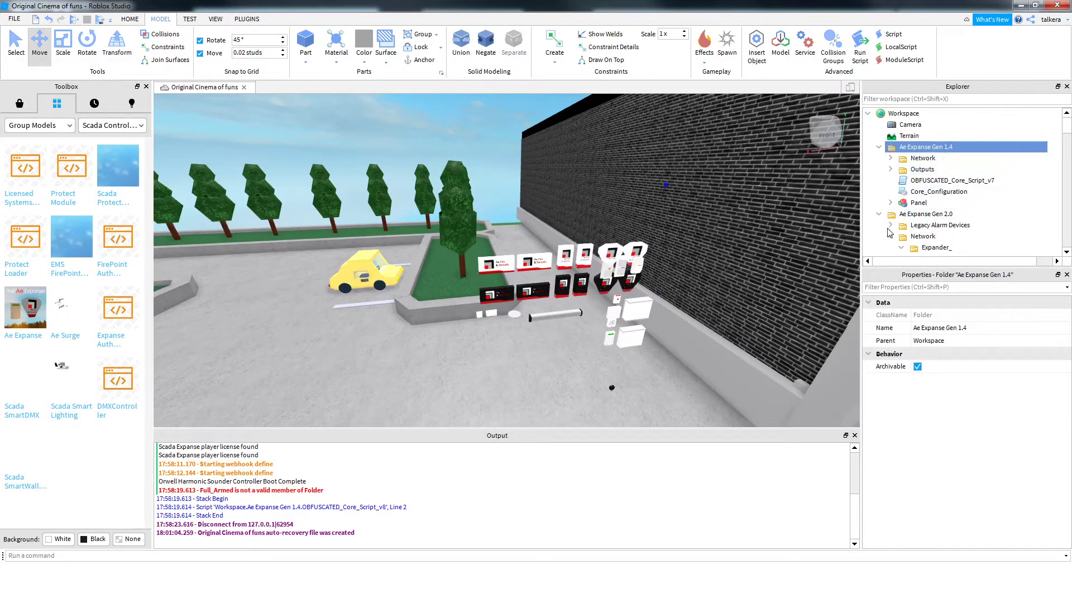
scroll(892, 239, down, 1)
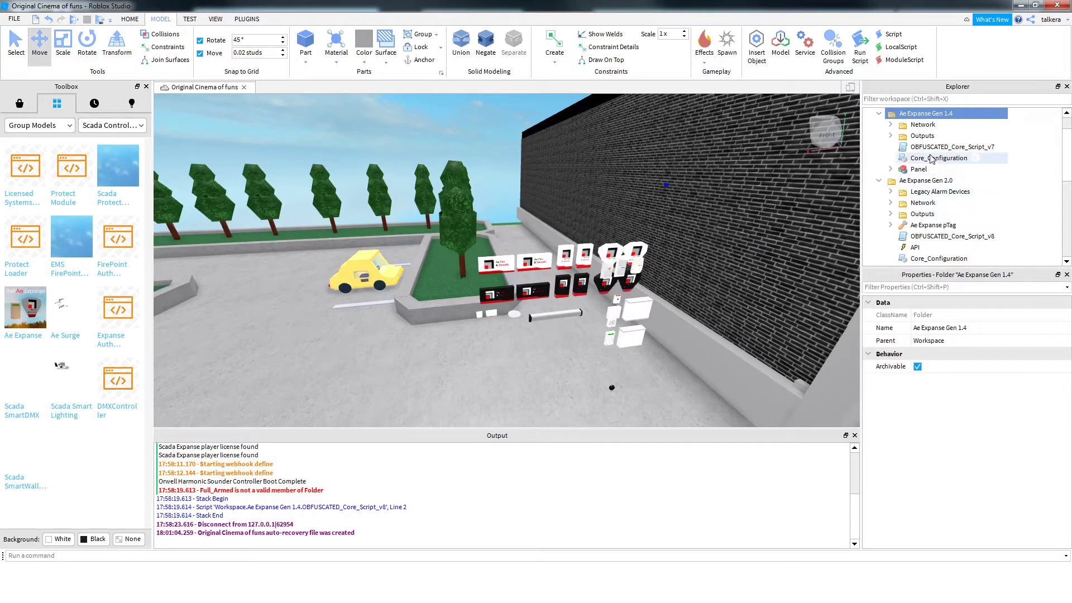
Delete the OBFUSCATED_Core_Script_v7 script and the Outputs folder from Ae Expanse Gen 1.4
click(949, 147)
key(Delete)
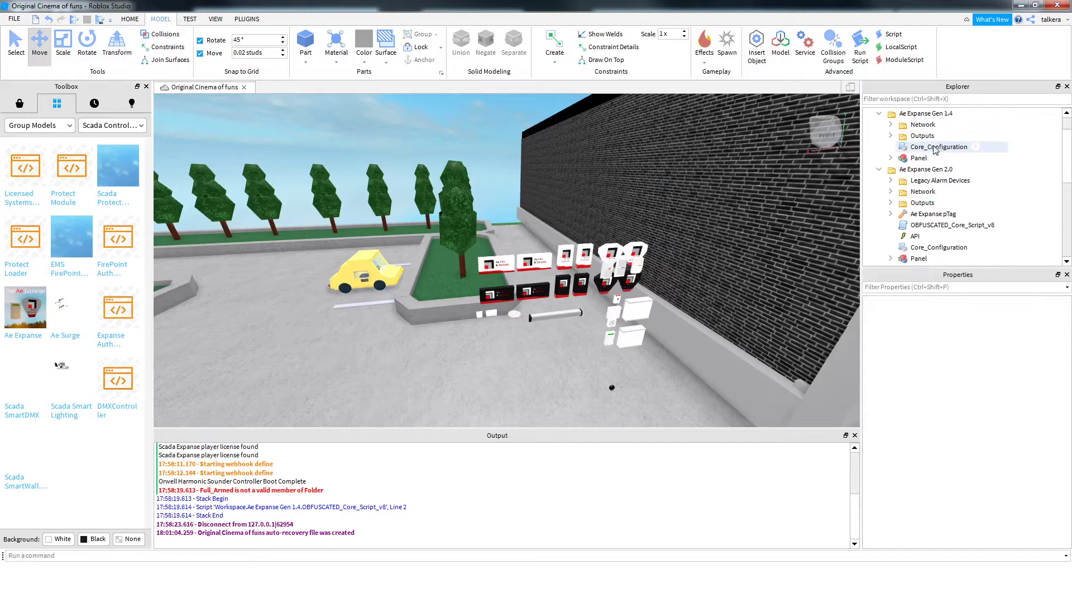
click(922, 136)
key(Delete)
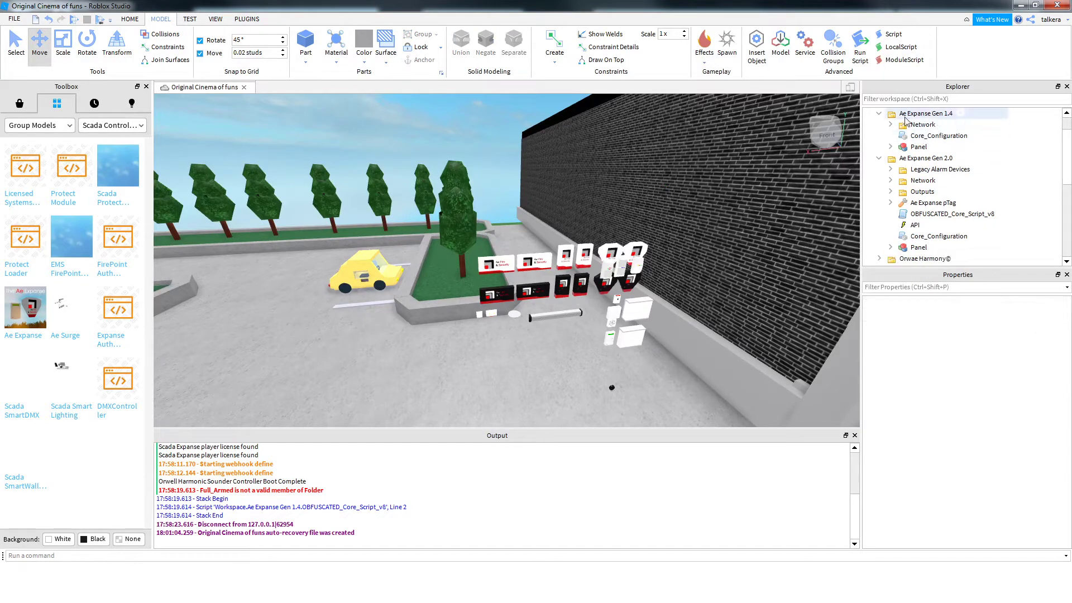
Copy Legacy Alarm Devices, Outputs and OBFUSCATED_Core_Script_v8 from Ae Expanse Gen 2.0 into the Ae Expanse Gen 1.4 folder
click(934, 171)
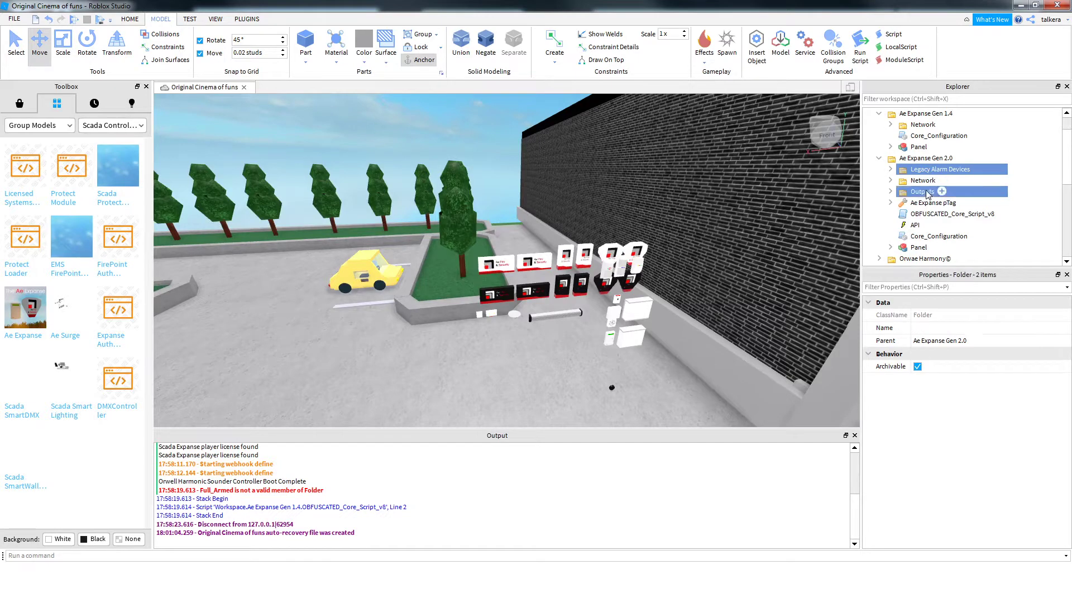
ctrl+click(925, 213)
right_click(925, 213)
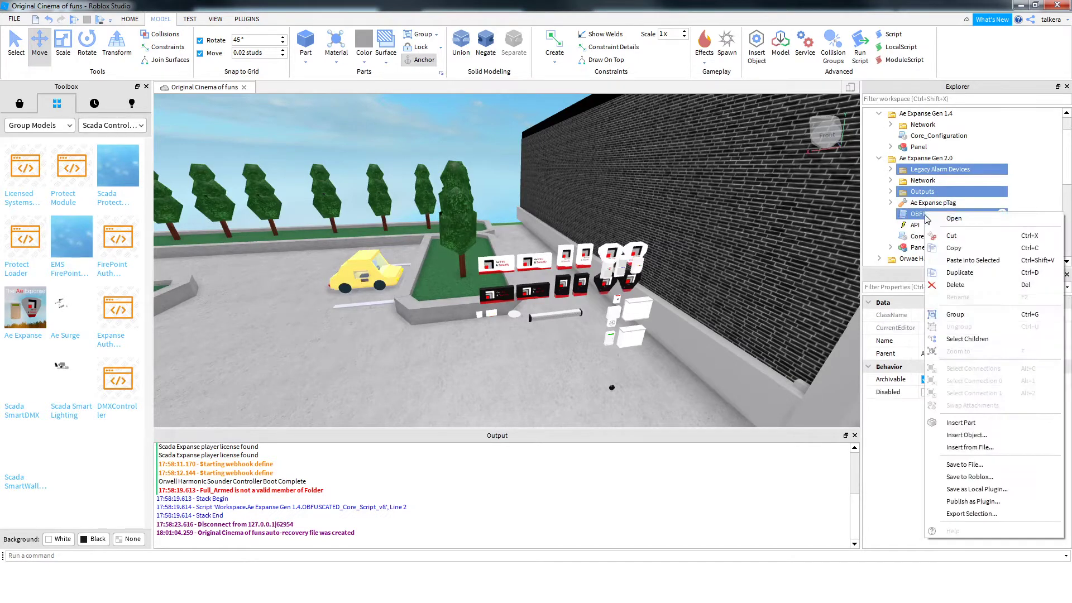
click(955, 249)
right_click(910, 115)
click(919, 144)
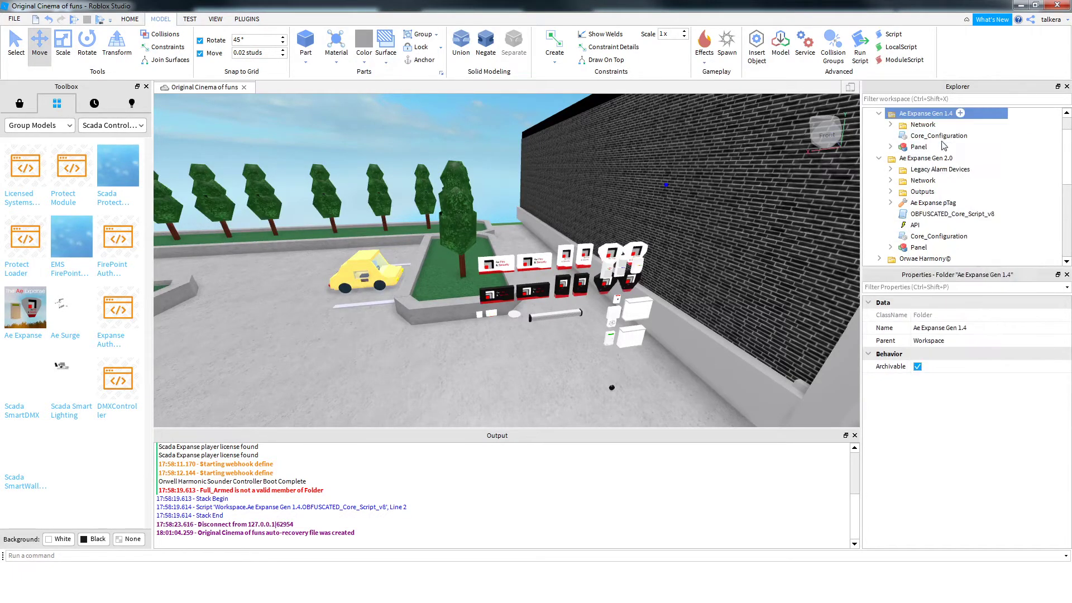
Start a playtest, walk into the cinema and open the cover of the wall-mounted alarm keypad
click(99, 20)
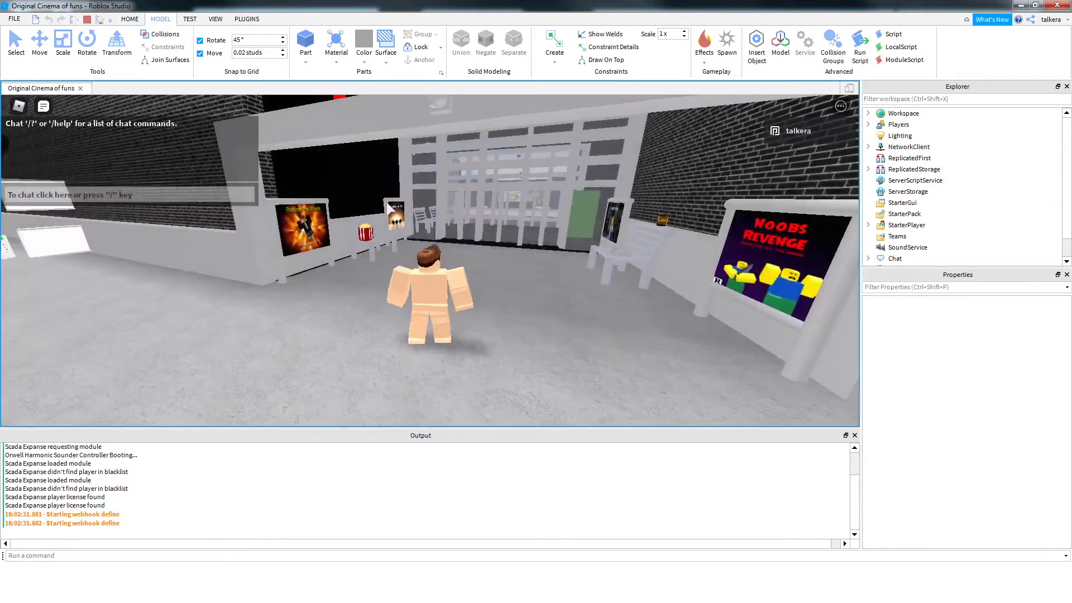
key(w)
right_drag(389, 209, 389, 209)
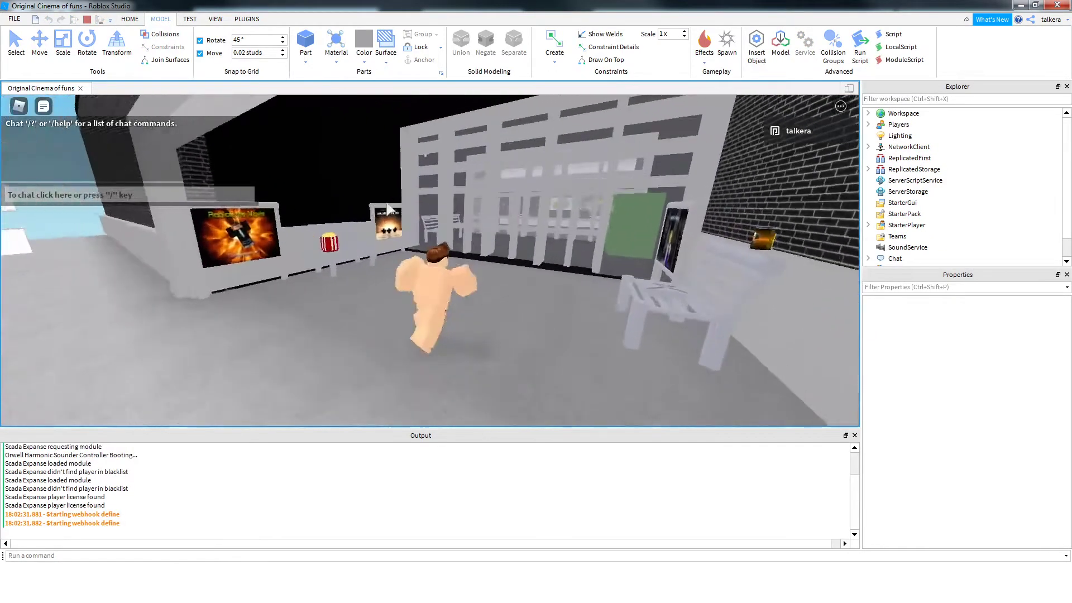
scroll(389, 210, up, 5)
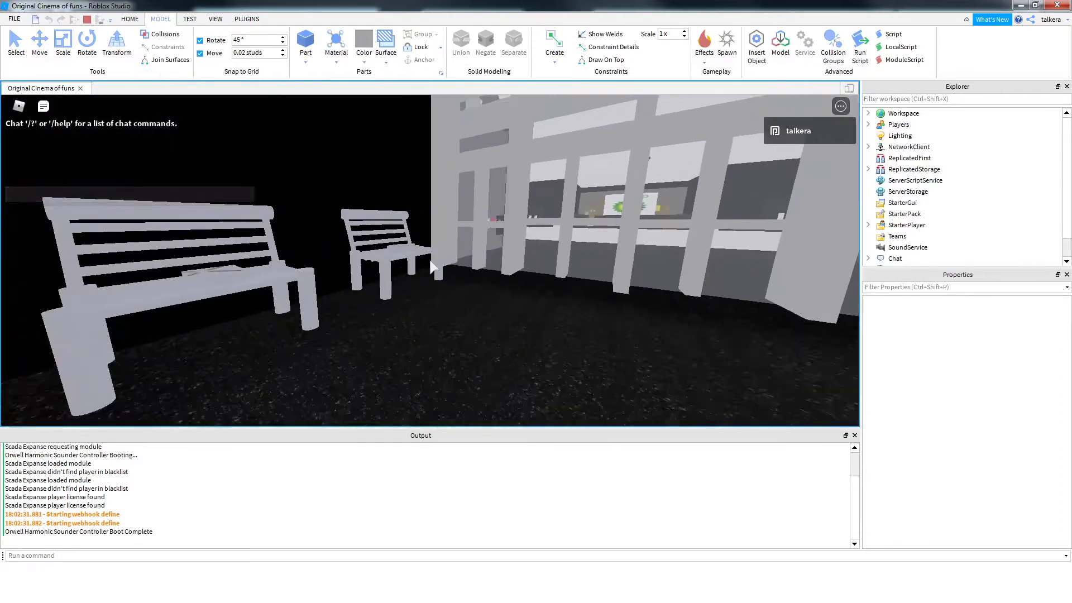
key(w)
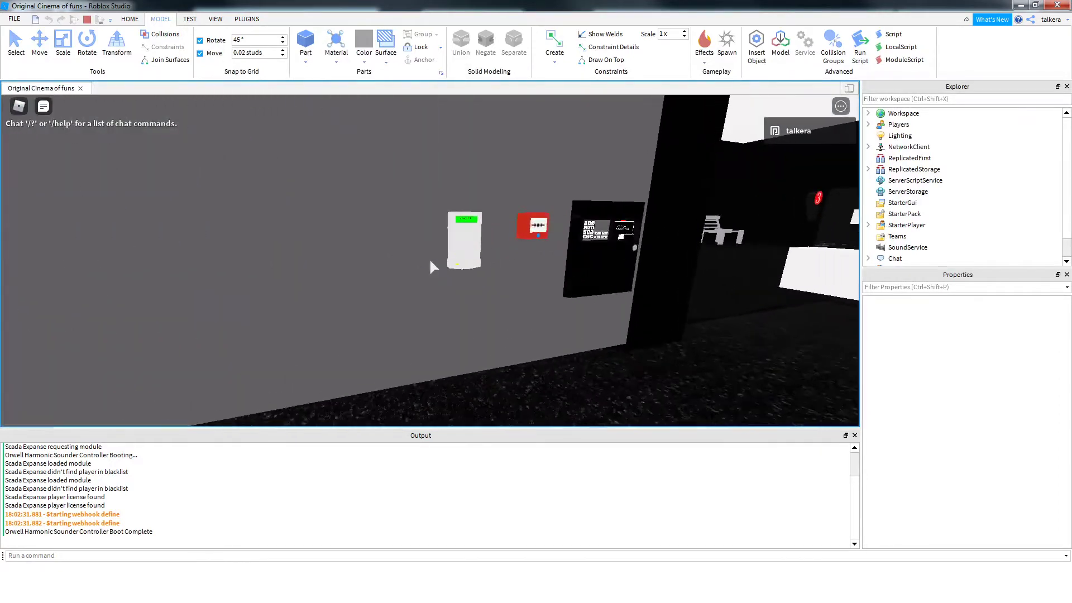
key(w)
click(430, 260)
scroll(429, 260, down, 1)
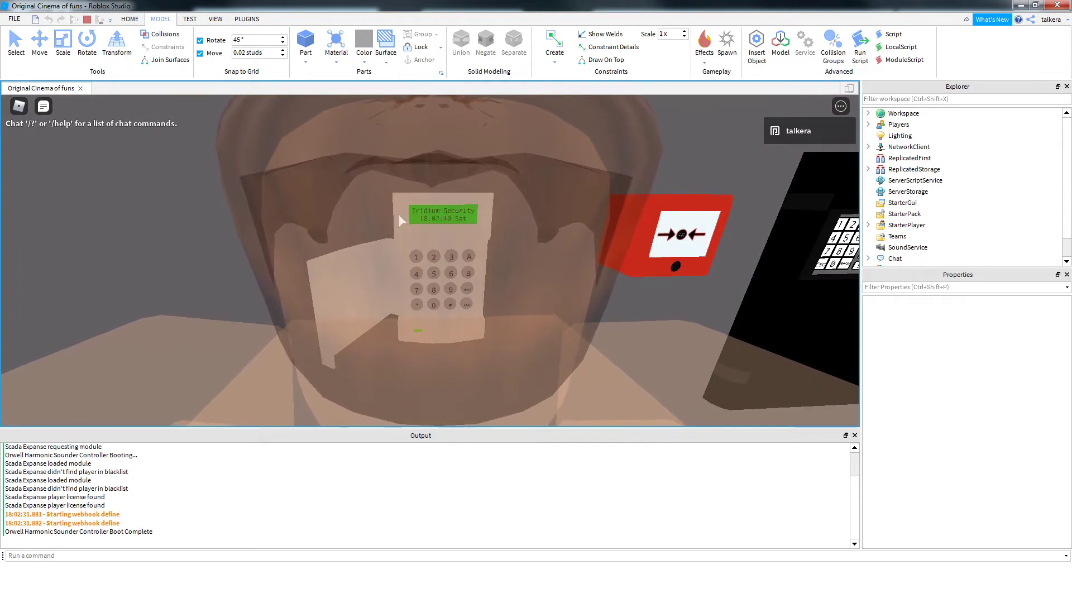
Walk back outside to view the Ae device display, and stop the playtest
right_drag(382, 202, 370, 203)
key(w)
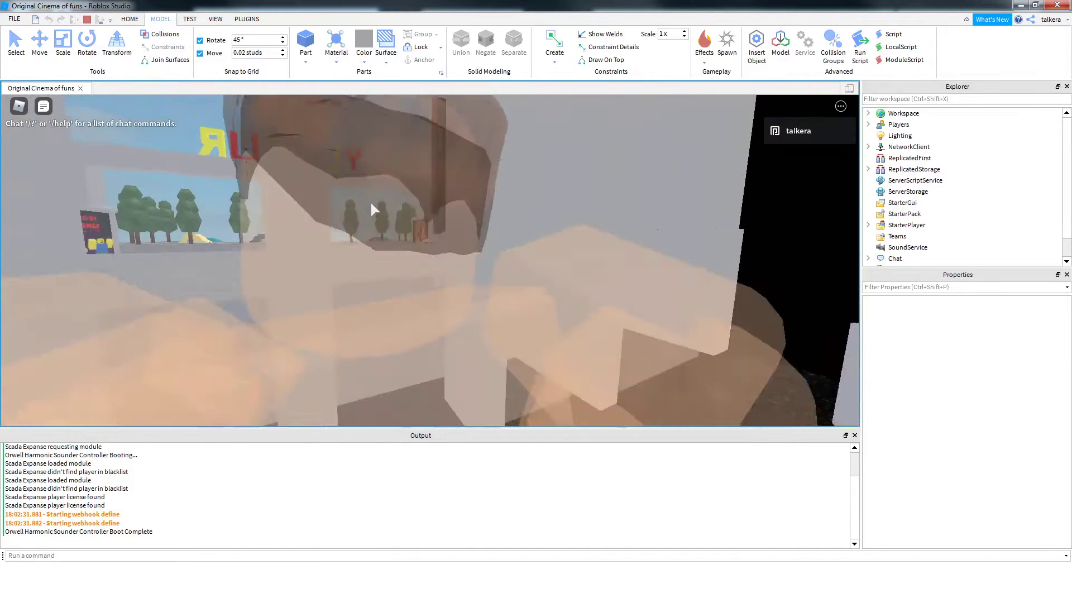
key(w)
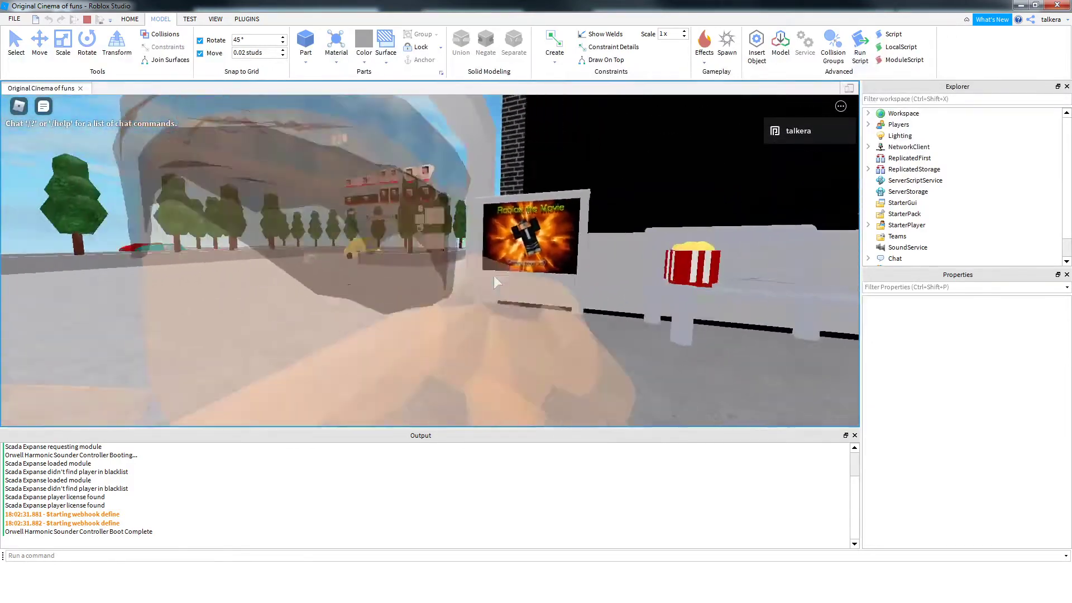
key(w)
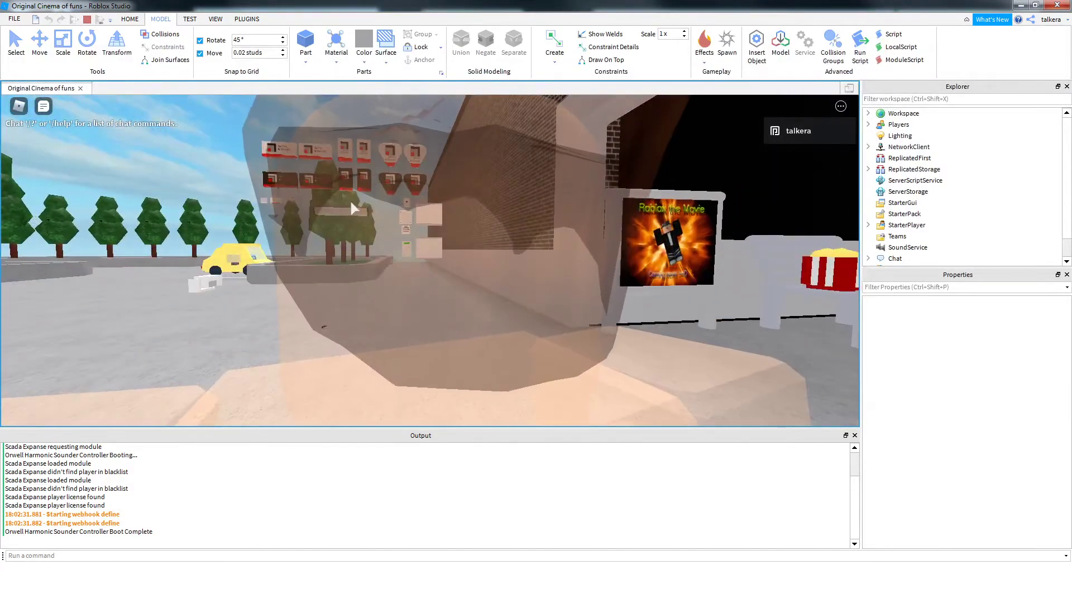
click(89, 20)
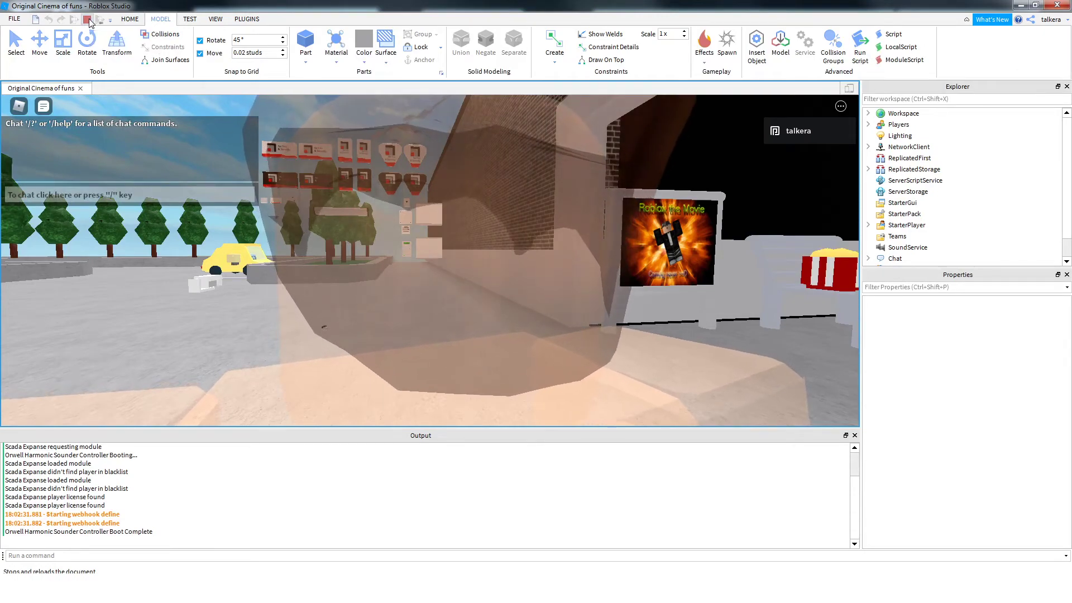
Highlight Legacy Alarm Devices, Outputs and OBFUSCATED_Core_Script_v8 within Ae Expanse Gen 1.4
scroll(466, 186, down, 6)
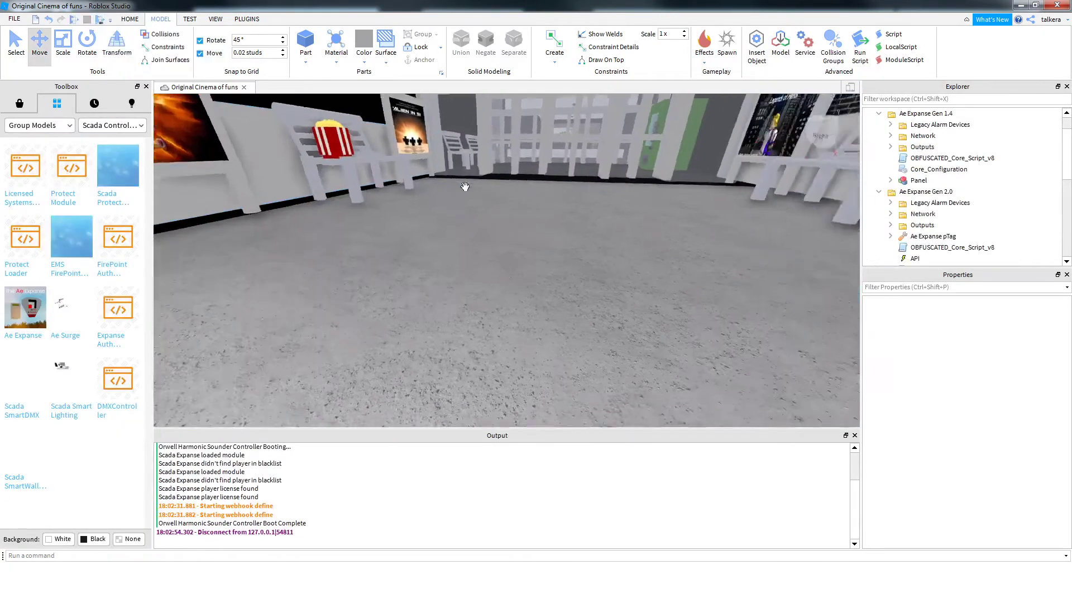
click(939, 125)
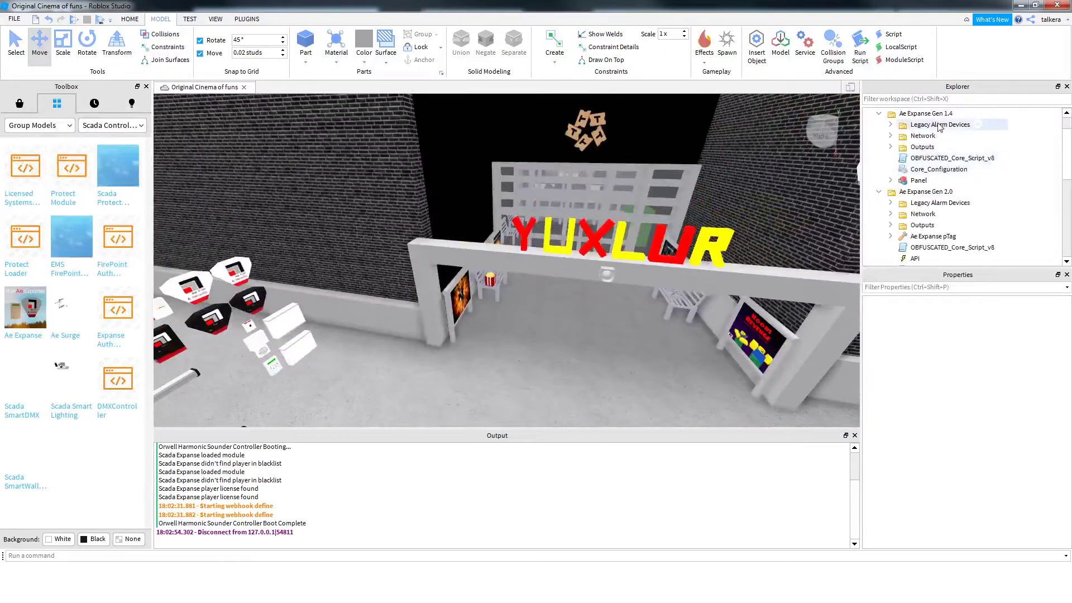
ctrl+click(928, 159)
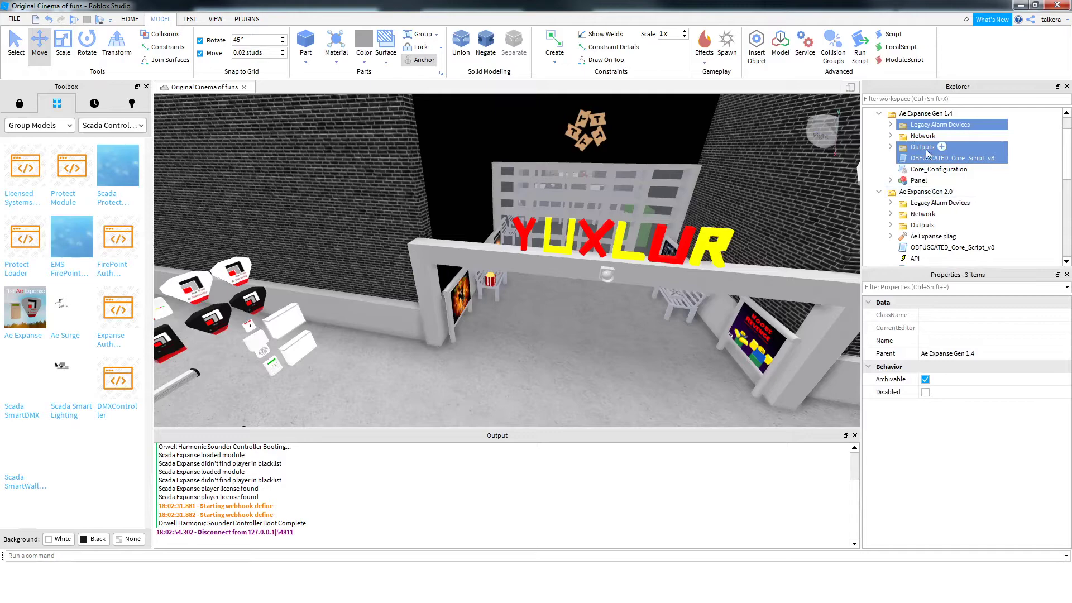
click(1027, 161)
Move the Keypad_ model from the outdoor device display into the cinema, near the wall holding the existing keypad
right_drag(527, 227, 530, 229)
key(w)
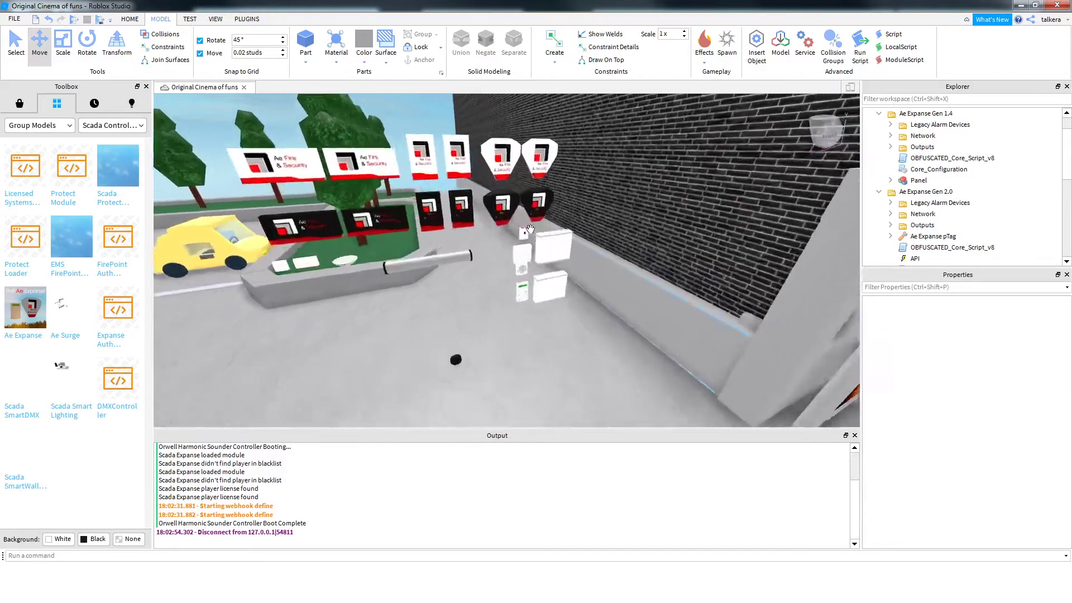
key(w)
key(w)
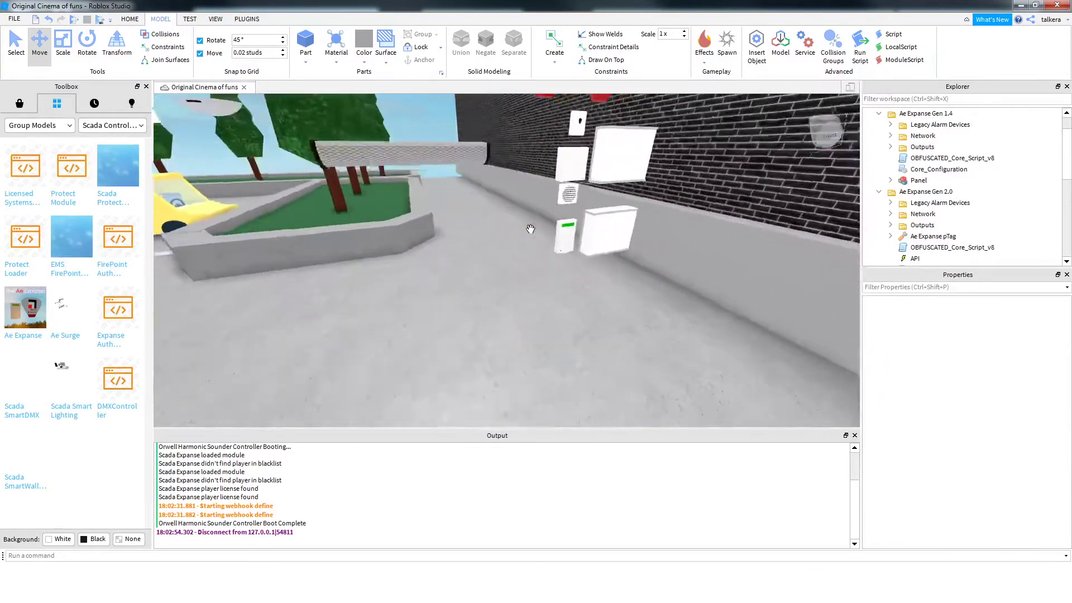
click(561, 275)
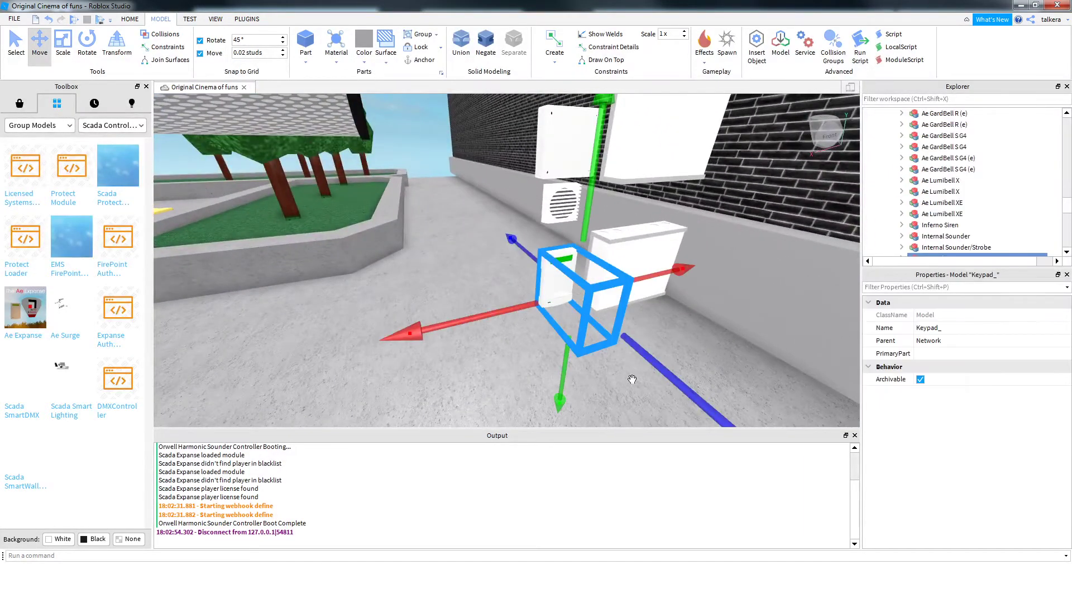
drag(654, 362, 647, 360)
right_drag(648, 360, 647, 360)
drag(648, 360, 622, 337)
right_drag(648, 360, 622, 337)
drag(622, 338, 642, 302)
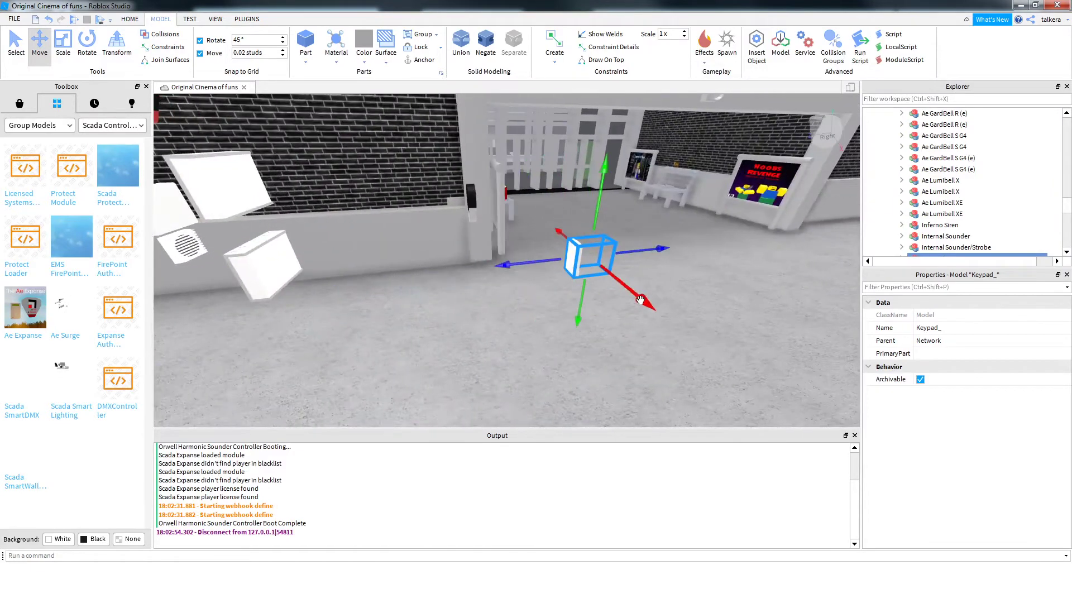
key(w)
mouse_move(642, 301)
right_down()
mouse_move(607, 294)
mouse_move(637, 301)
right_up()
key(f)
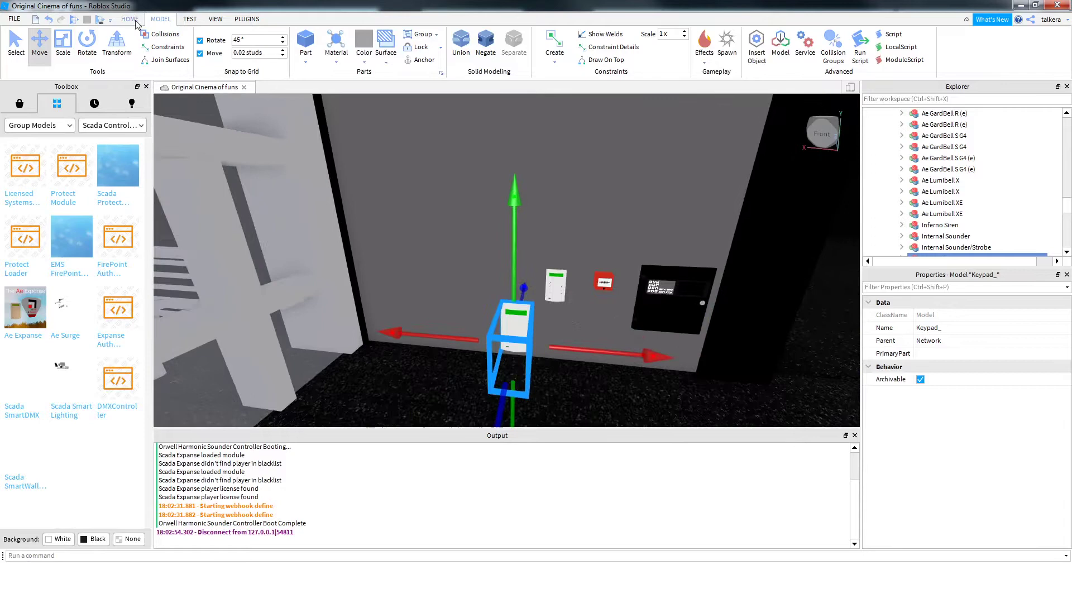
Turn off move snapping and place the new keypad against the wall beside the existing one
click(198, 55)
key(a)
right_drag(346, 137, 612, 265)
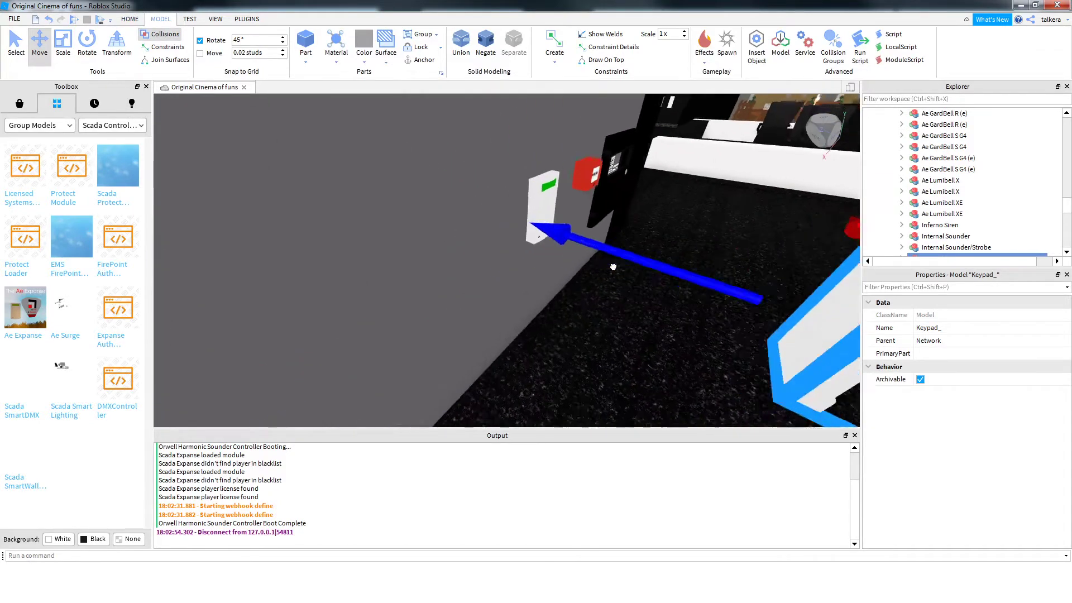
drag(668, 265, 500, 200)
key(d)
right_drag(500, 199, 368, 184)
Replace the old wall keypad with the new one in its position, and move the new keypad into Ae Expanse Gen 1.4's Network folder
click(518, 251)
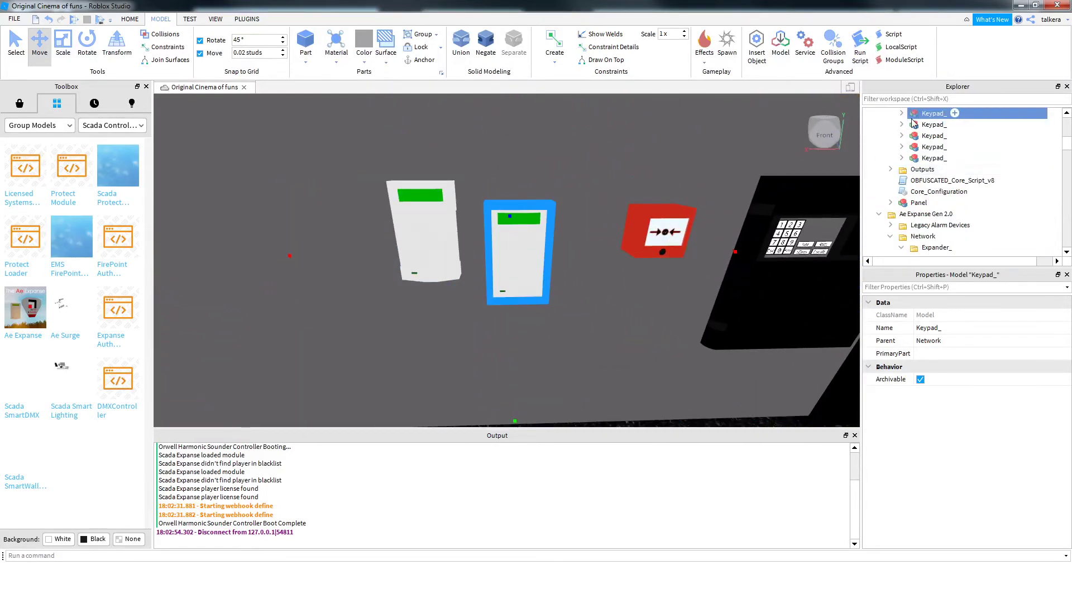
key(Delete)
click(438, 230)
drag(581, 241, 705, 230)
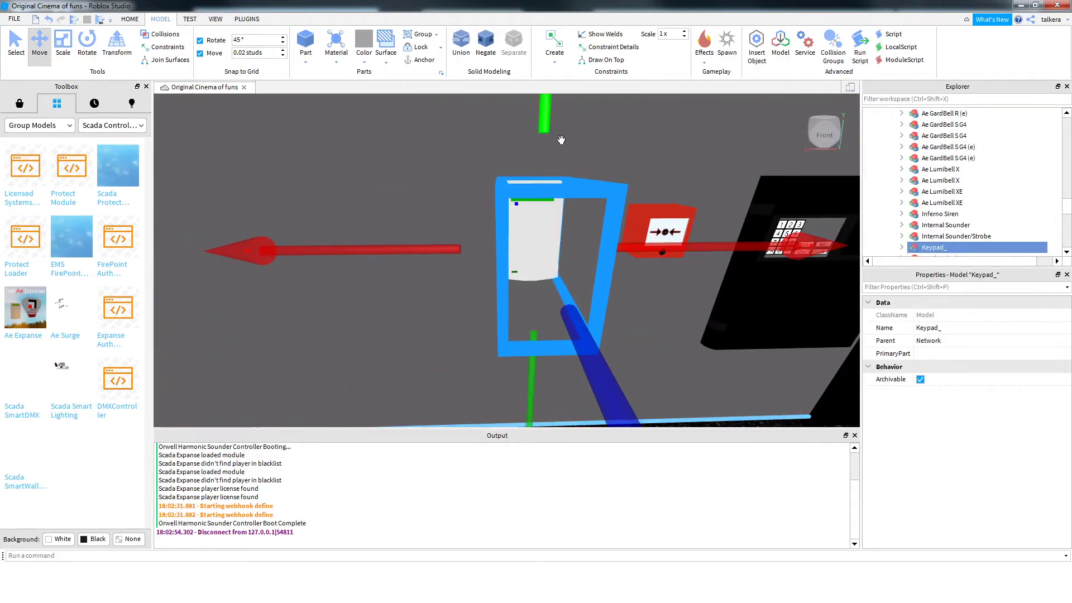
drag(561, 137, 562, 145)
drag(934, 218, 965, 172)
Start a playtest and walk the character toward the cinema entrance in first-person view
right_drag(600, 204, 586, 202)
key(s)
key(a)
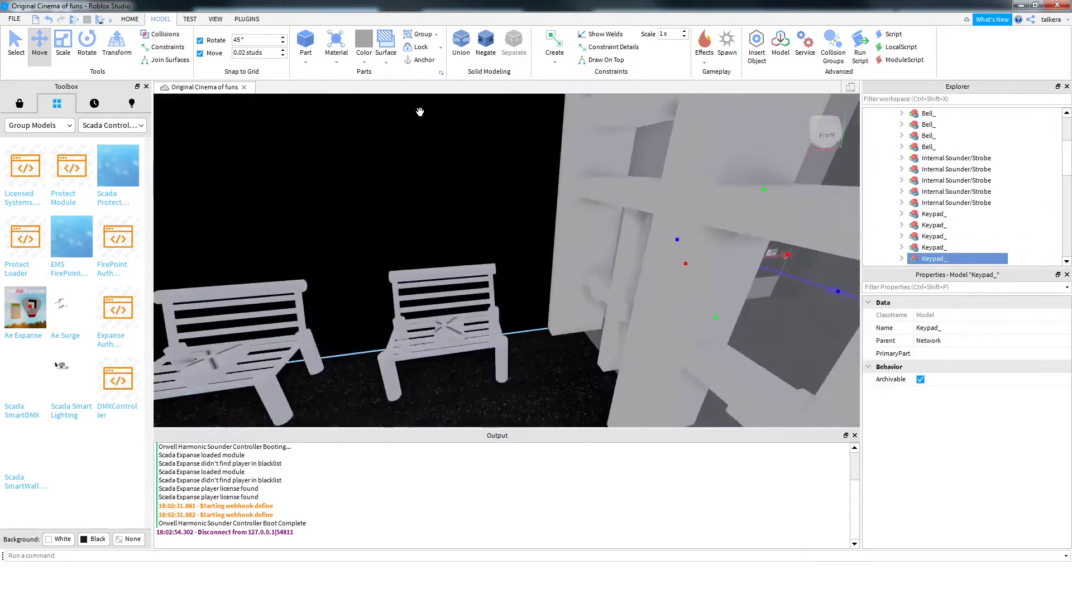
click(103, 19)
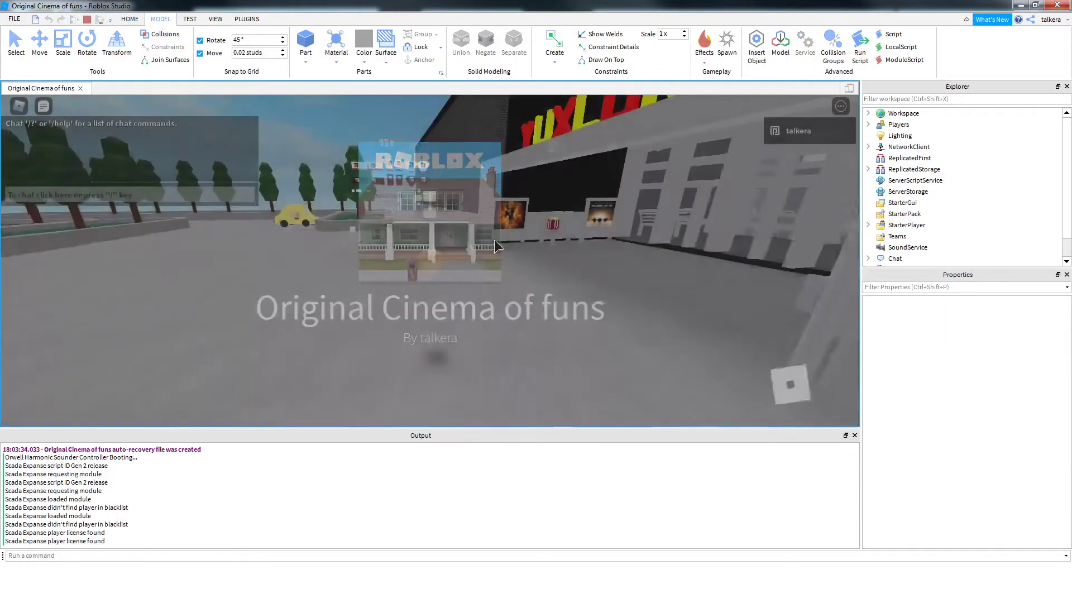
key(w)
right_drag(537, 243, 537, 243)
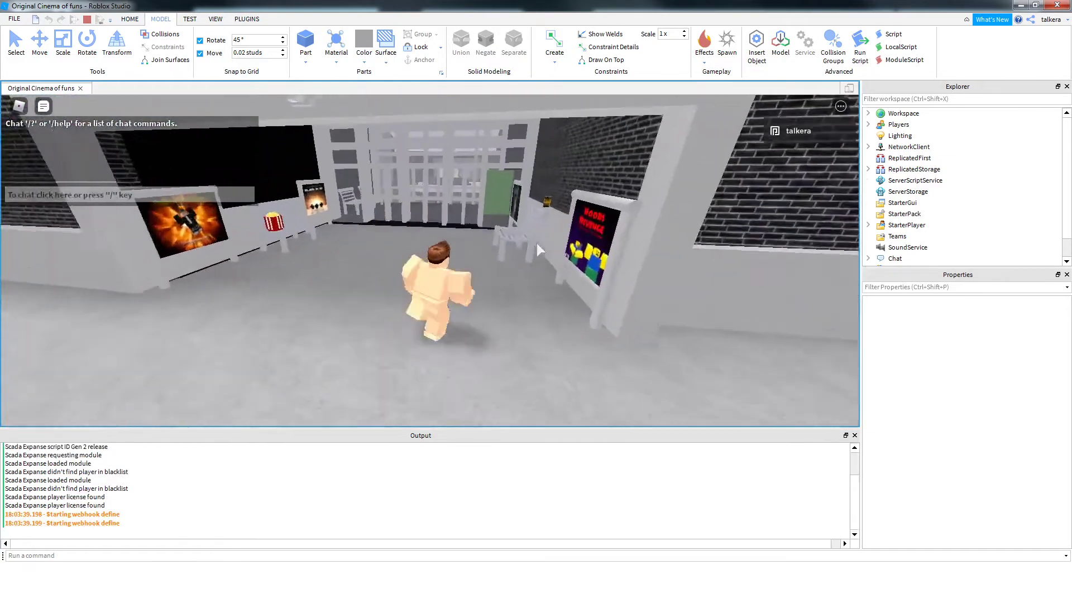
scroll(537, 242, up, 5)
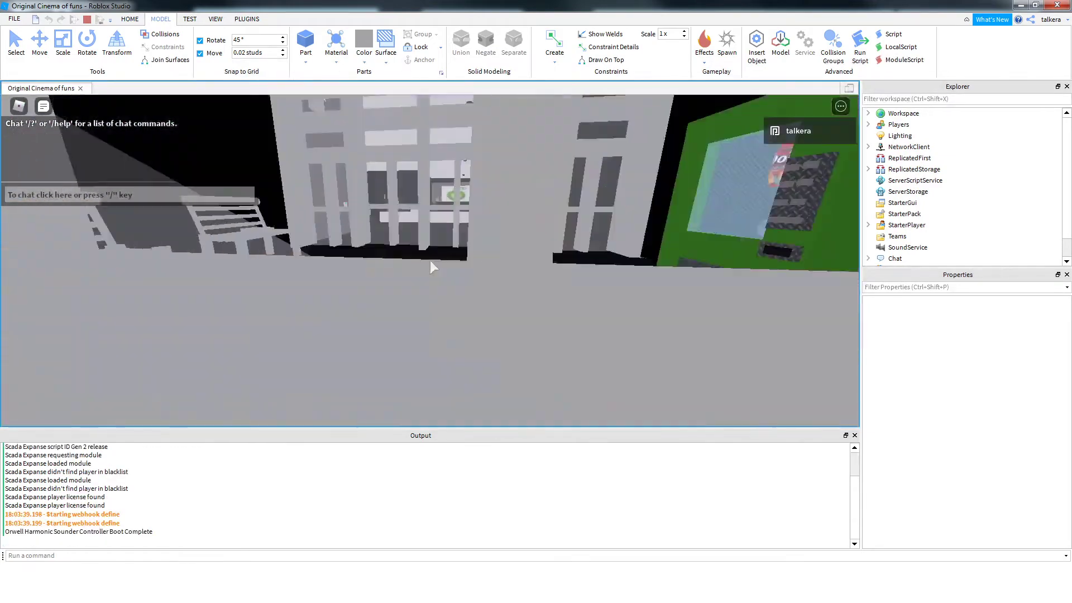
Walk up to the new keypad inside the cinema and enter the user code during the entry countdown
key(w)
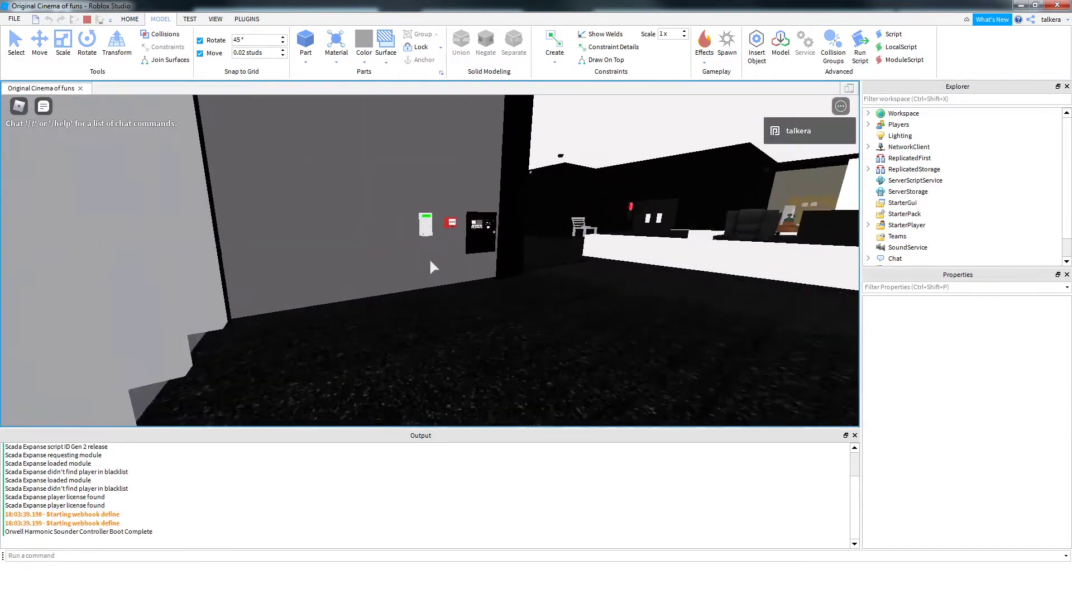
key(w)
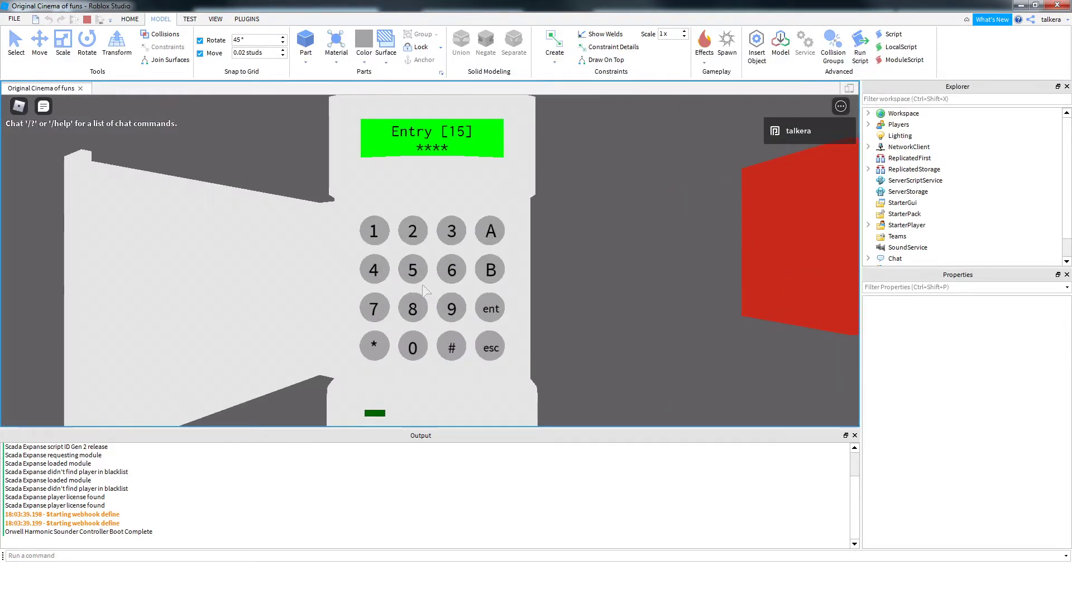
click(227, 256)
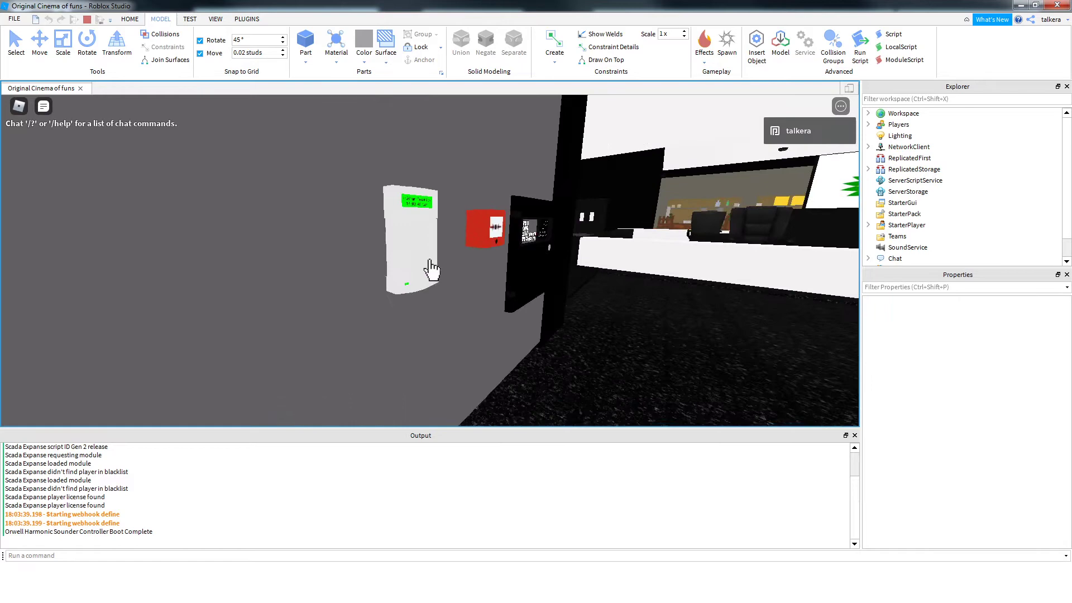
Check the new keypad's display up close again, step back from it, and stop the playtest
key(d)
key(w)
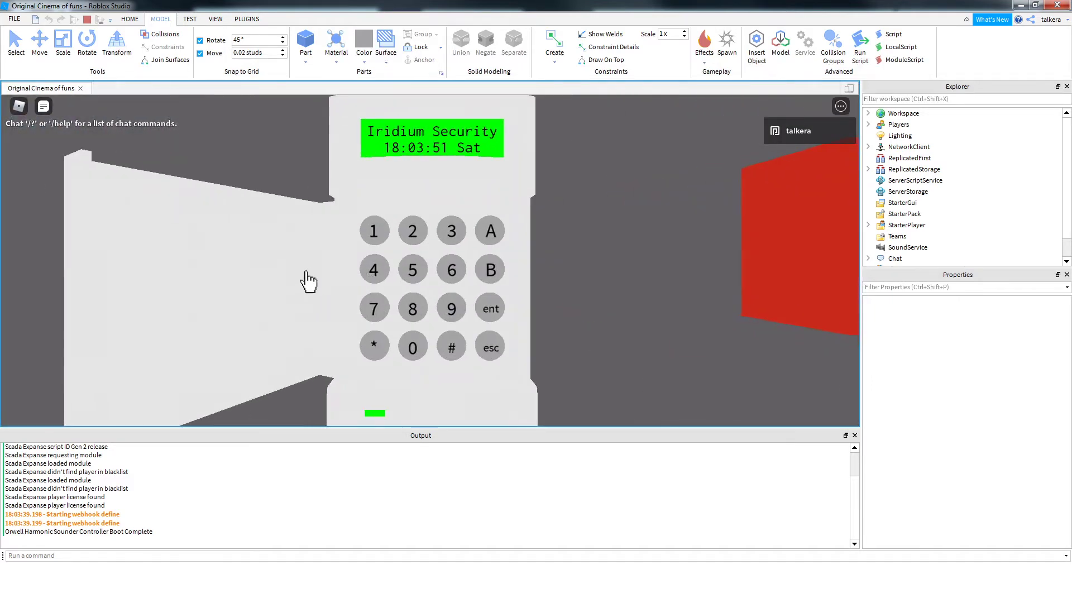
key(s)
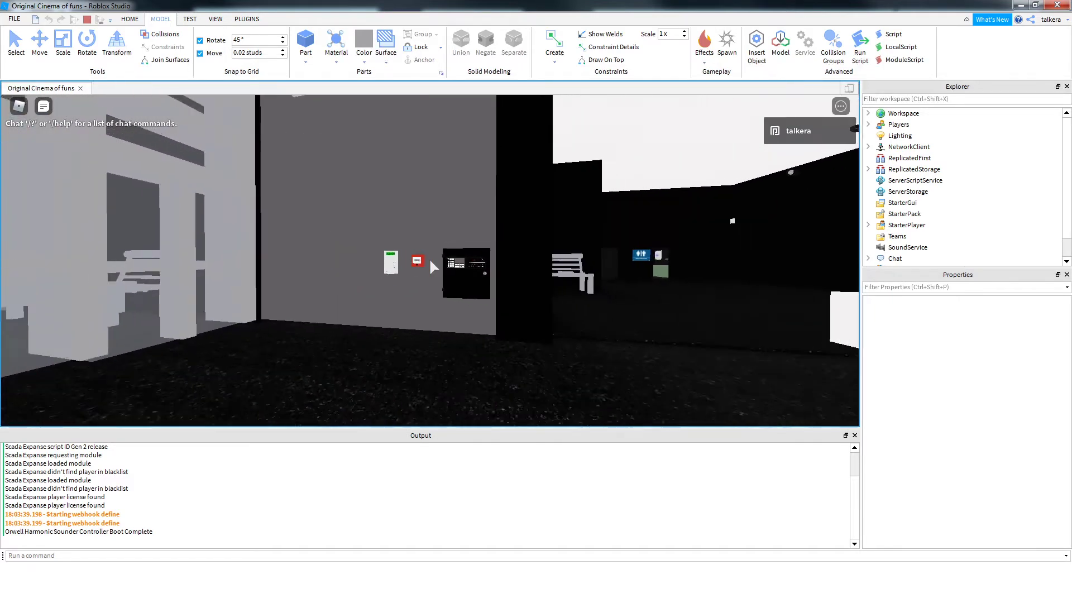
mouse_move(430, 265)
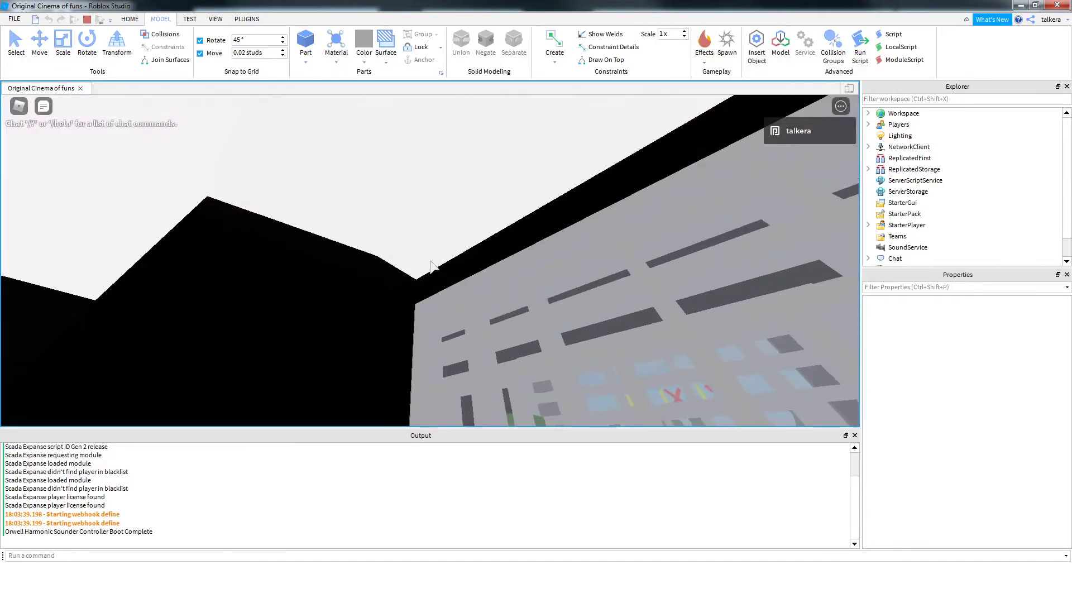
scroll(429, 267, down, 2)
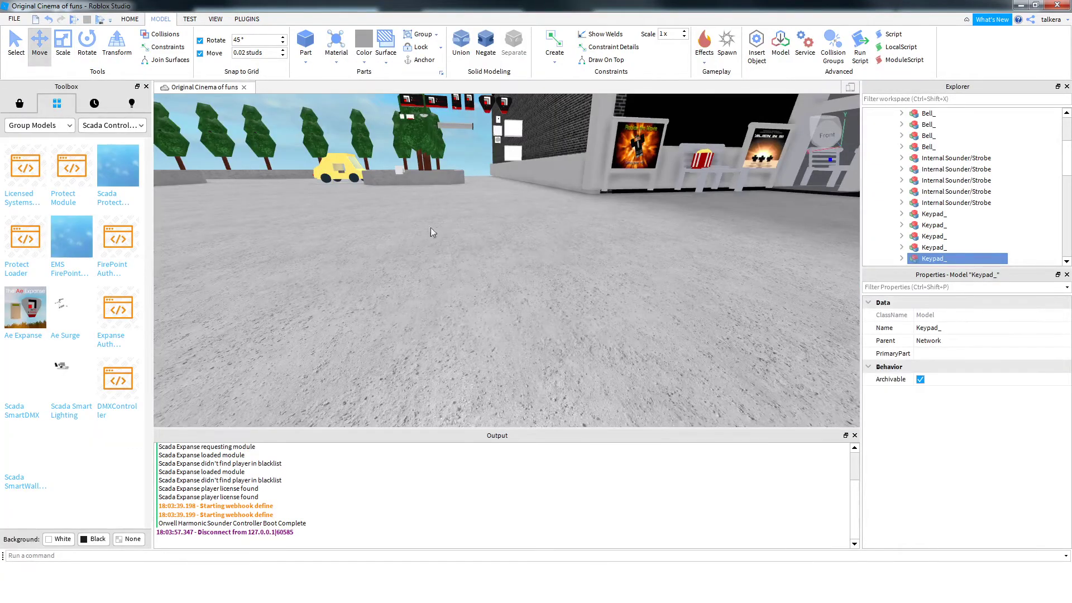
Examine the new keypad on the cinema wall and the Ae device display outside, selecting an Ae Lumibell X
key(f)
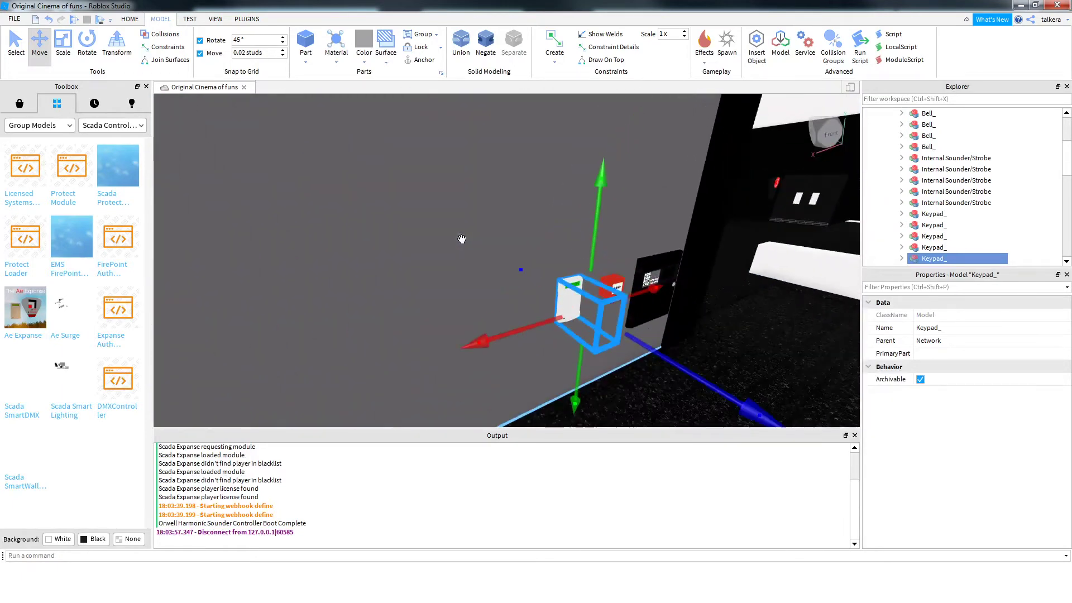
key(w)
right_drag(462, 239, 526, 235)
key(s)
key(w)
key(s)
key(a)
key(w)
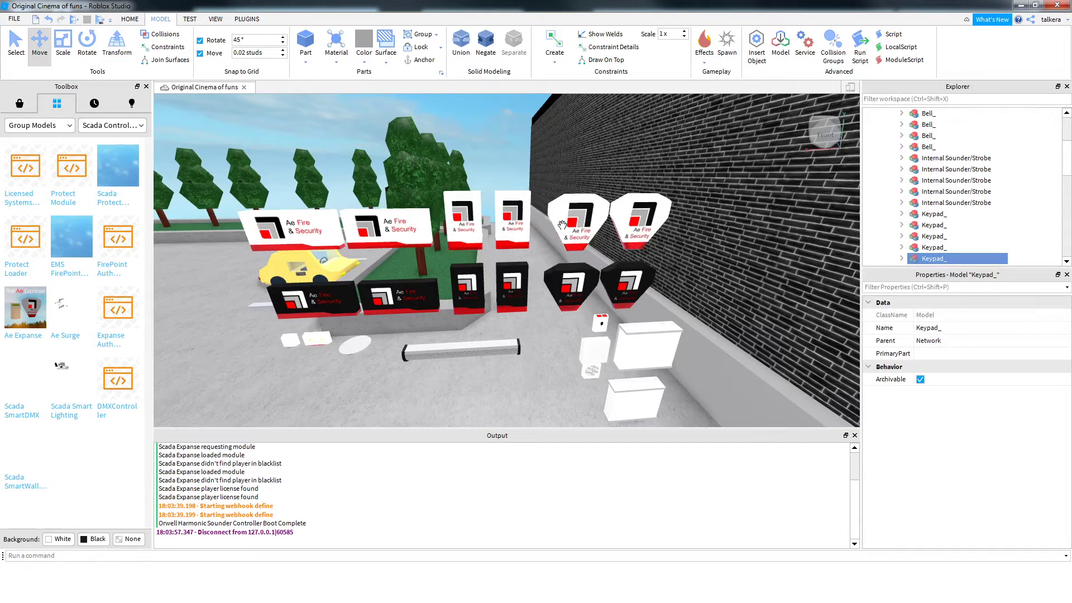
right_drag(562, 225, 570, 227)
click(522, 209)
Collapse the Ae Expanse Gen 1.4 folder and highlight the Ae Expanse Gen 2.0 folder
scroll(898, 227, up, 20)
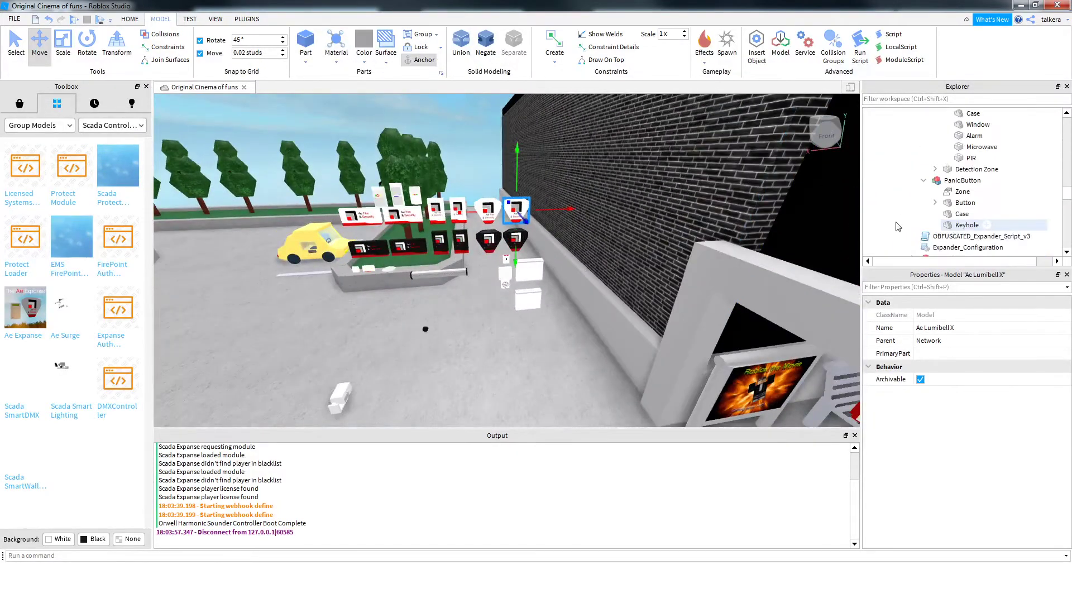
scroll(898, 224, down, 3)
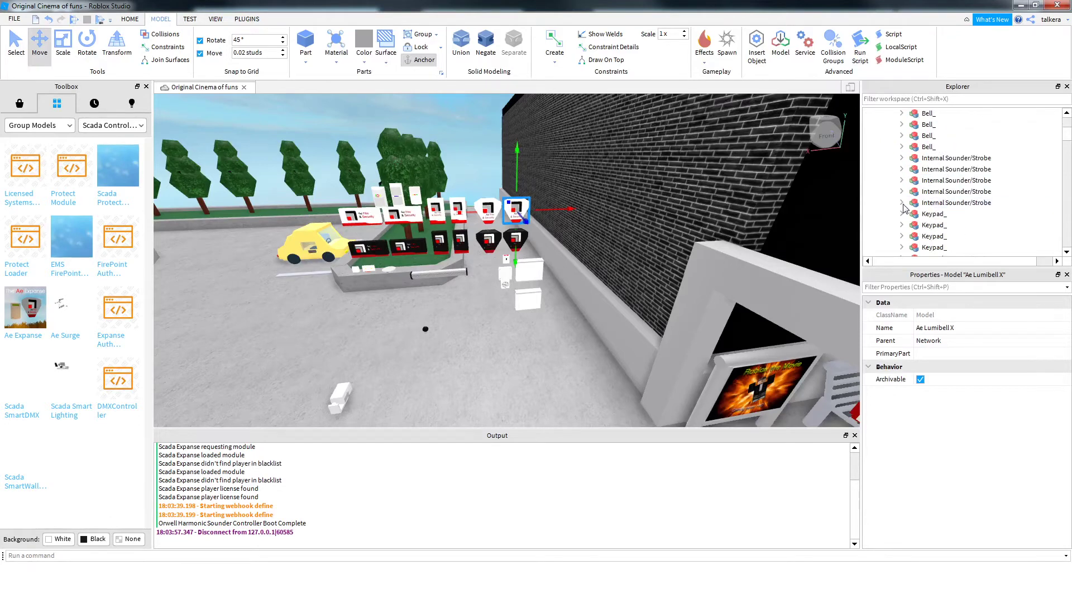
scroll(903, 209, up, 3)
click(879, 147)
click(909, 159)
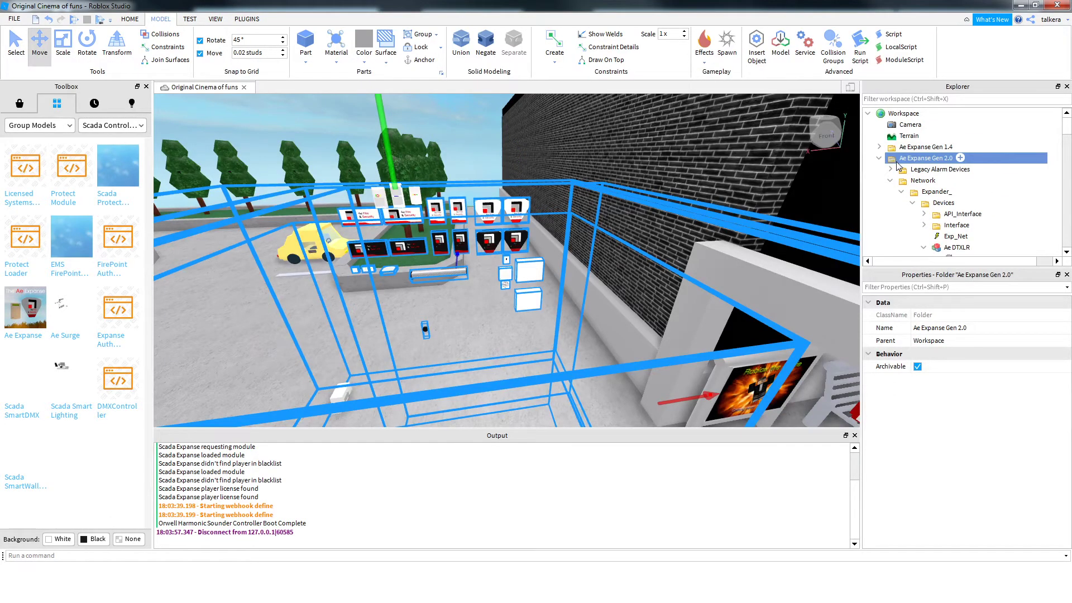
Delete both Expander_ folders from the Network folder of Ae Expanse Gen 2.0
double_click(902, 193)
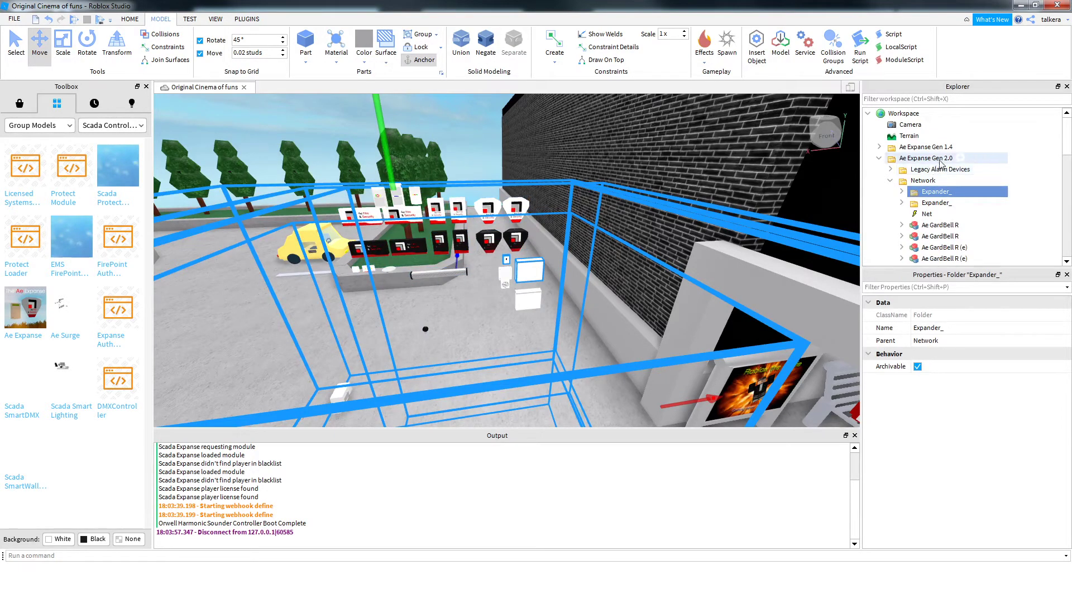
key(Delete)
click(935, 194)
click(890, 180)
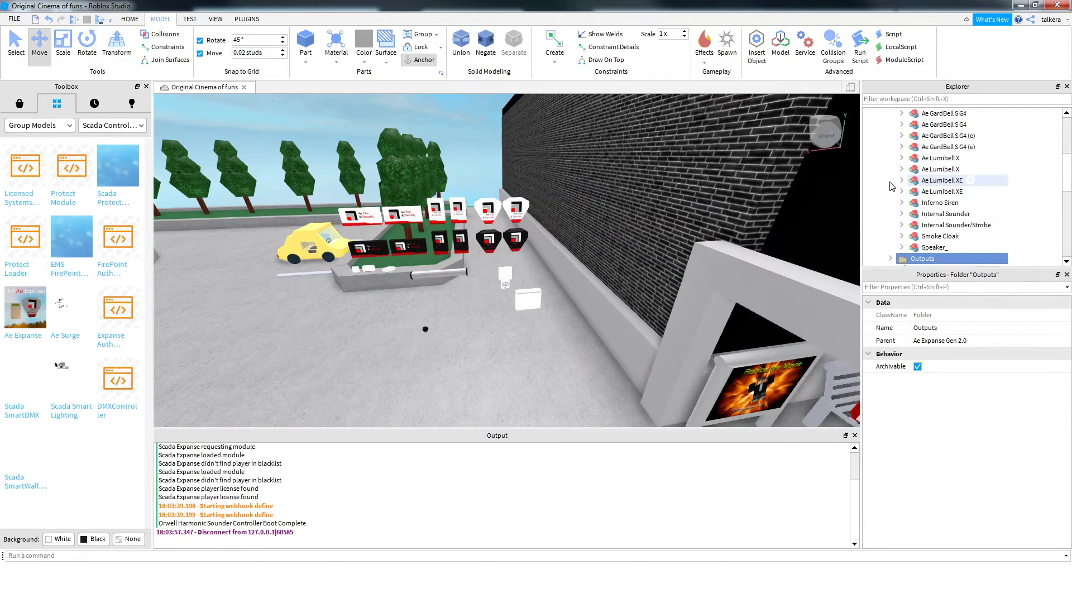
scroll(934, 190, up, 3)
click(923, 191)
key(Delete)
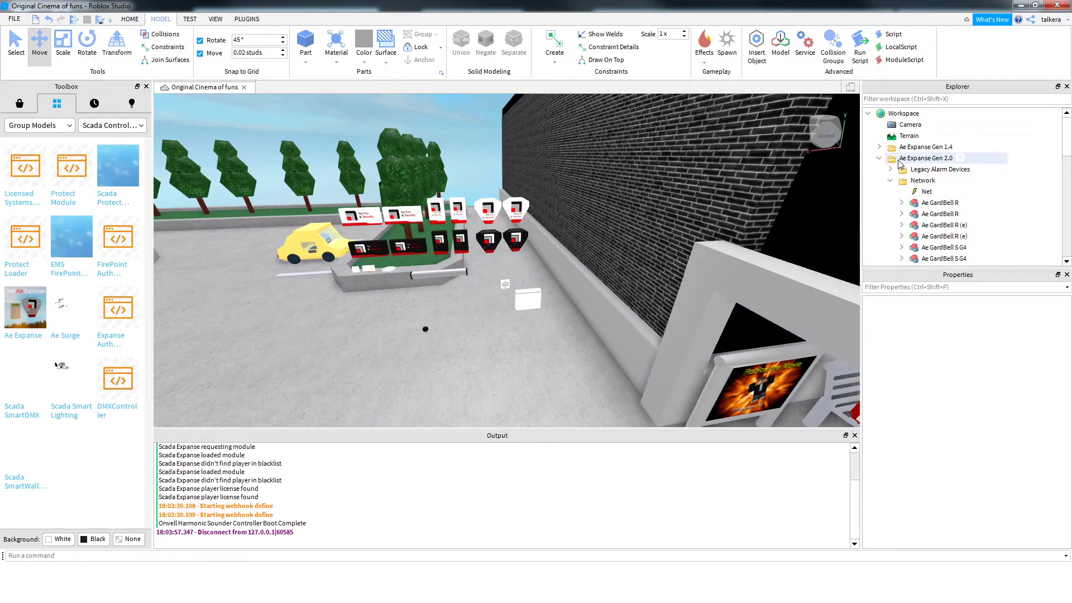
Move both Expander_ folders from Ae Expanse Gen 1.4's Network folder into the Network folder of Ae Expanse Gen 2.0
click(879, 148)
drag(899, 170, 961, 204)
click(923, 181)
ctrl+click(923, 191)
scroll(959, 189, down, 3)
scroll(969, 185, down, 4)
right_drag(796, 231, 797, 230)
key(f)
scroll(797, 230, down, 8)
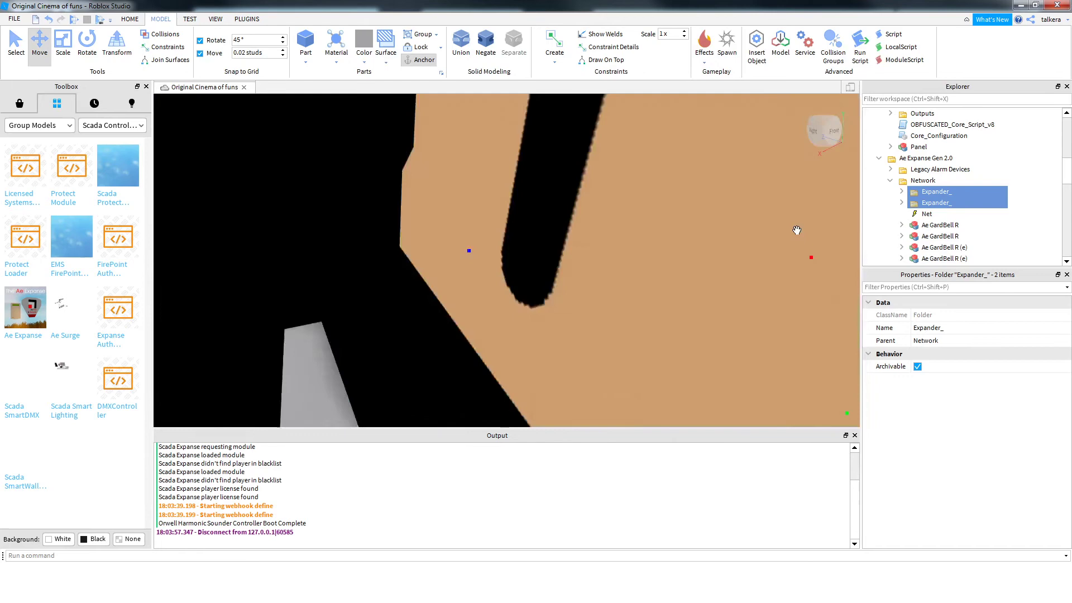
Undo the move of the Expander_ folders, and collapse Ae Expanse Gen 1.4 and Gen 2.0's Network folder
key(ctrl+z)
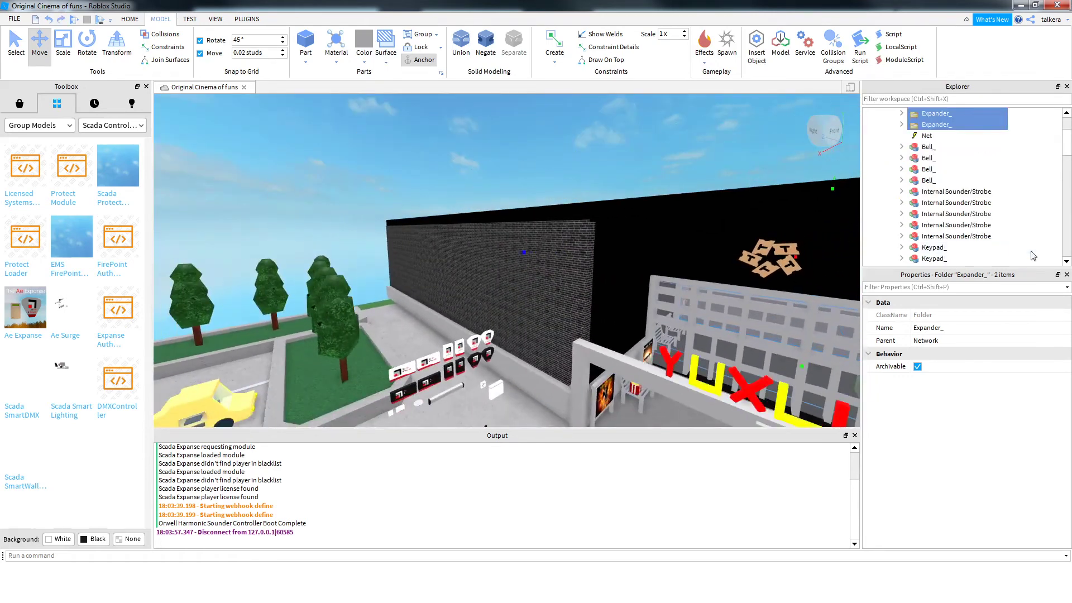
click(1036, 210)
scroll(1016, 211, up, 2)
click(879, 146)
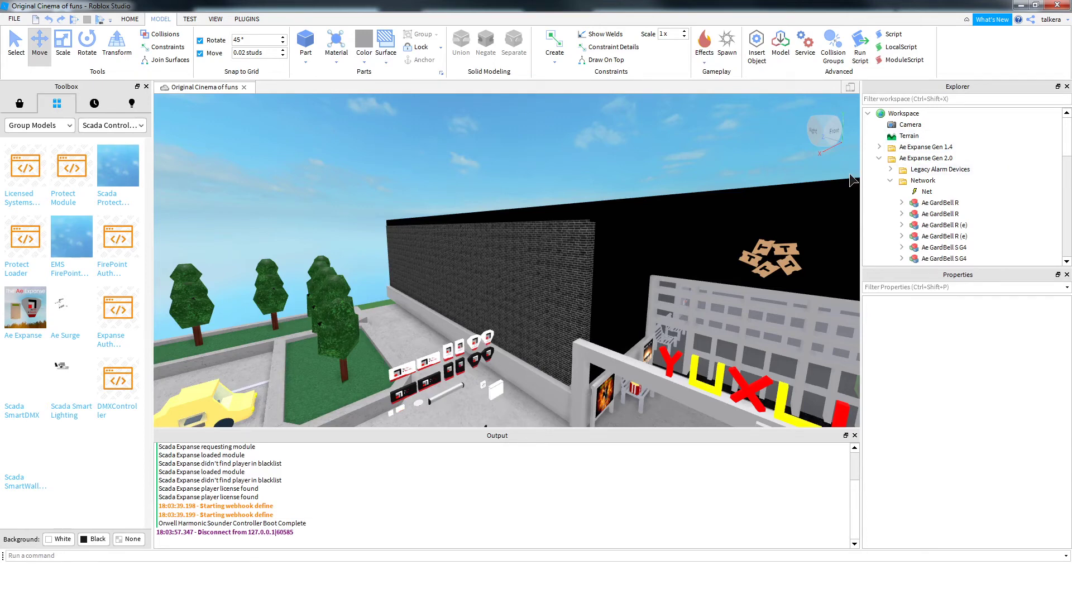
click(890, 180)
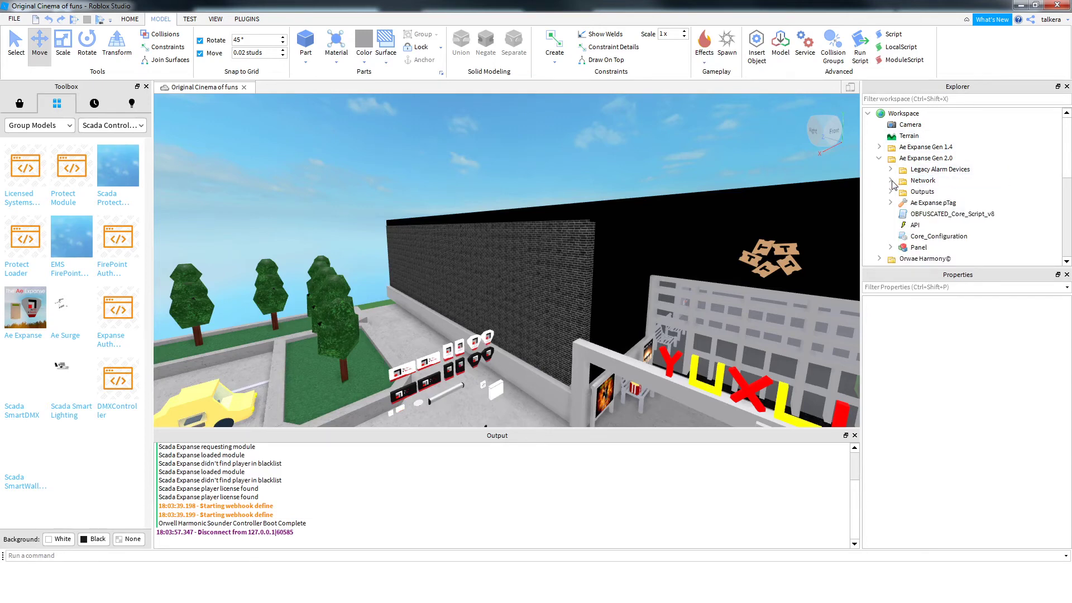
Highlight the two Expander_ folders and Core_Configuration inside Ae Expanse Gen 1.4, and clear the selection
click(879, 148)
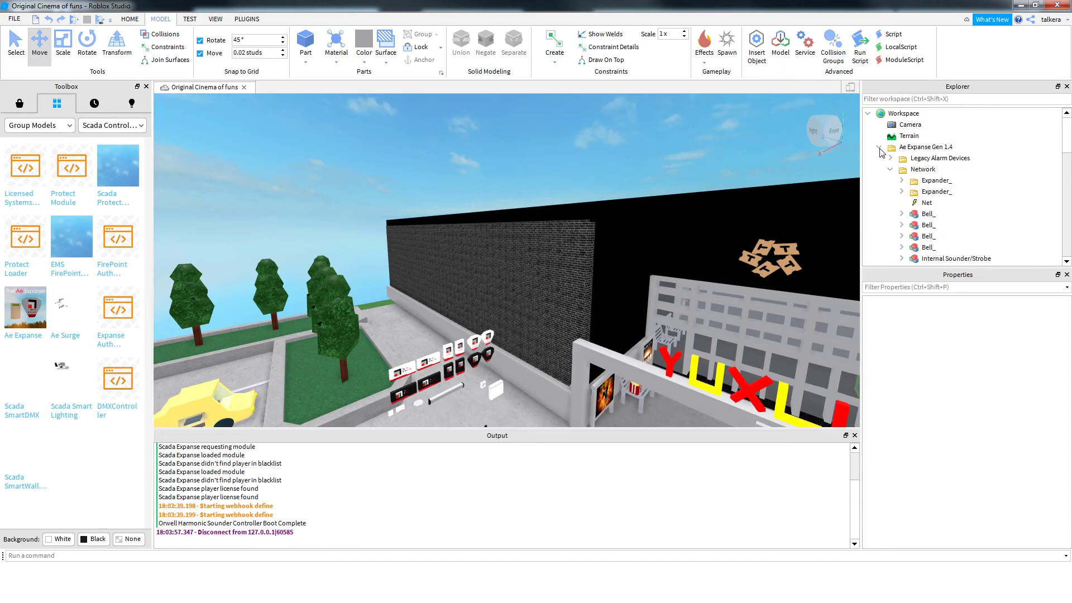
click(933, 181)
shift+click(931, 191)
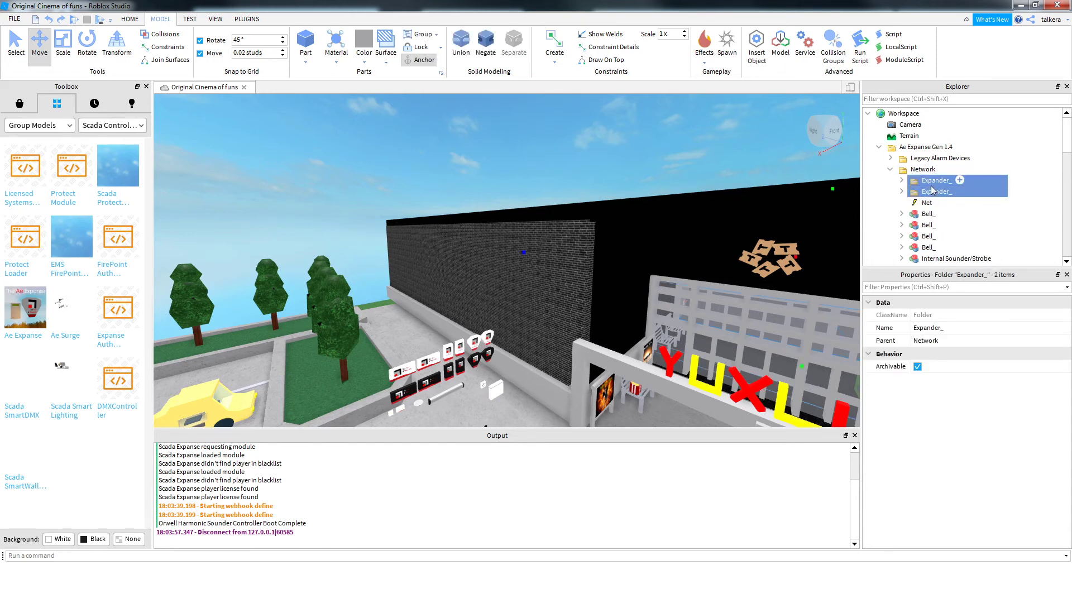
scroll(931, 191, down, 3)
click(942, 223)
scroll(942, 225, down, 2)
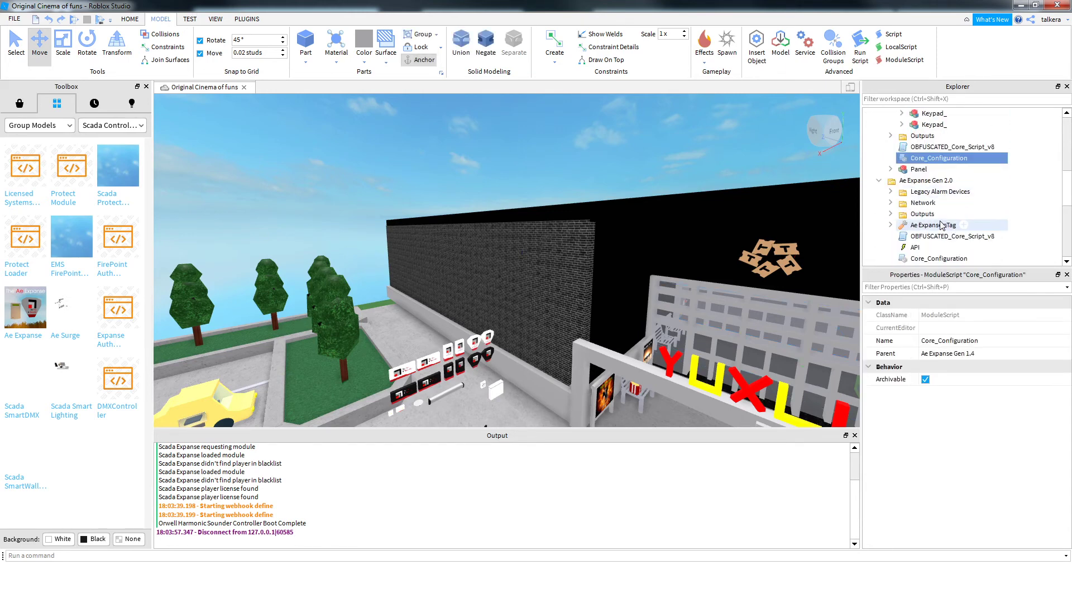
scroll(942, 225, down, 2)
scroll(945, 201, up, 8)
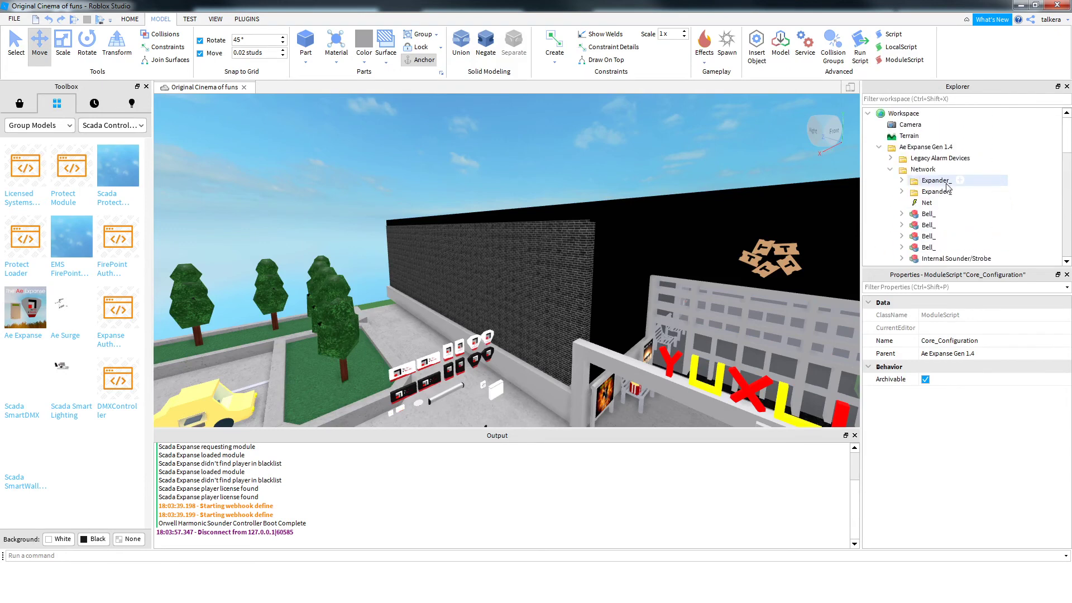
click(1036, 190)
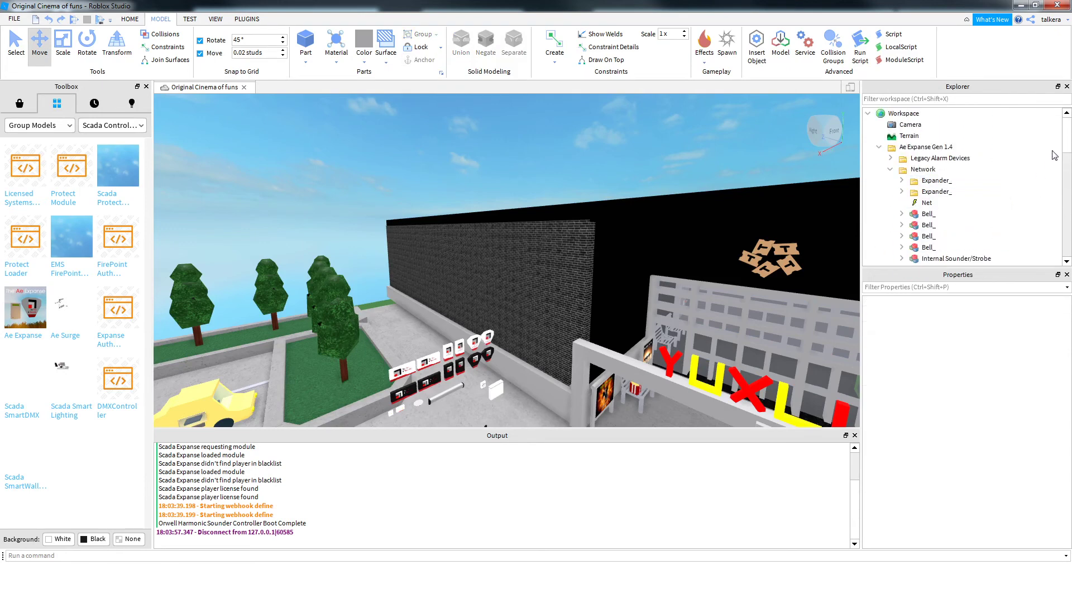